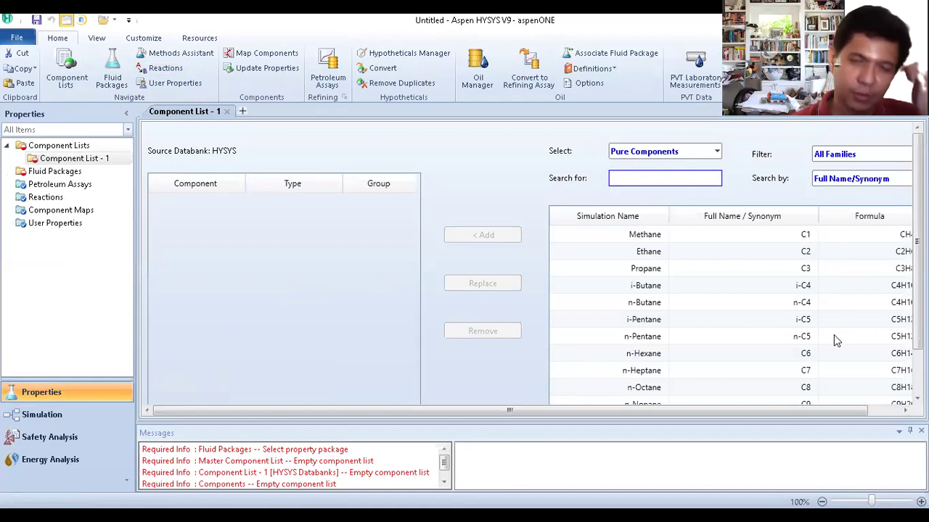
- Search the pure components by simulation name for "cis2bu" and add cis2-Butene to the component list
click(904, 411)
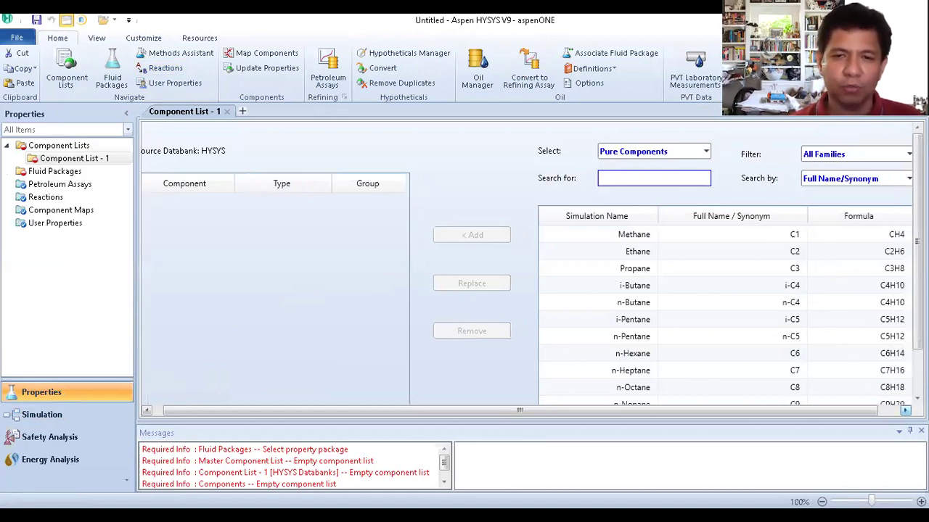
click(888, 179)
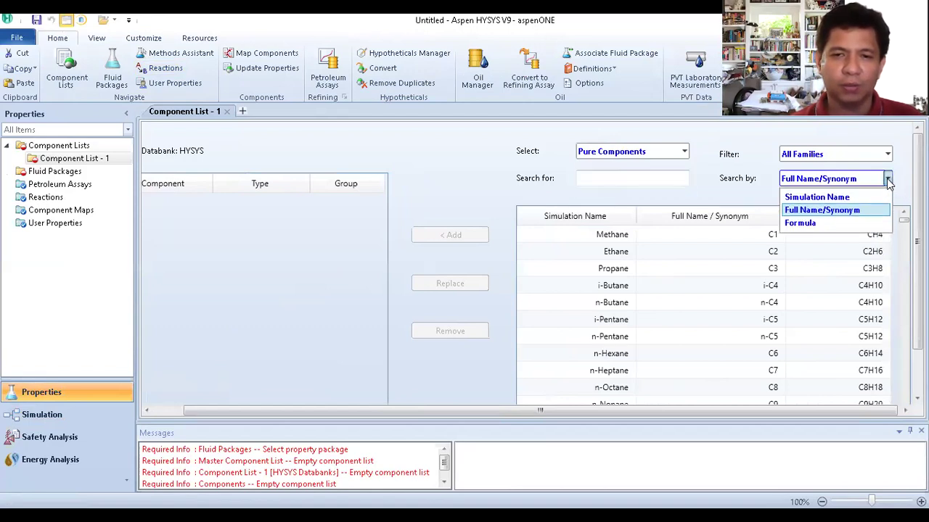
click(853, 199)
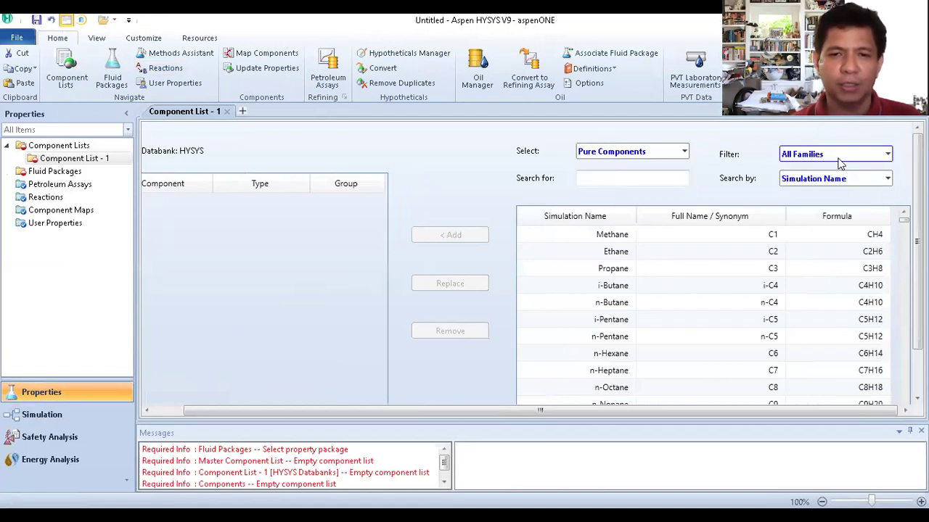
click(610, 178)
text(c)
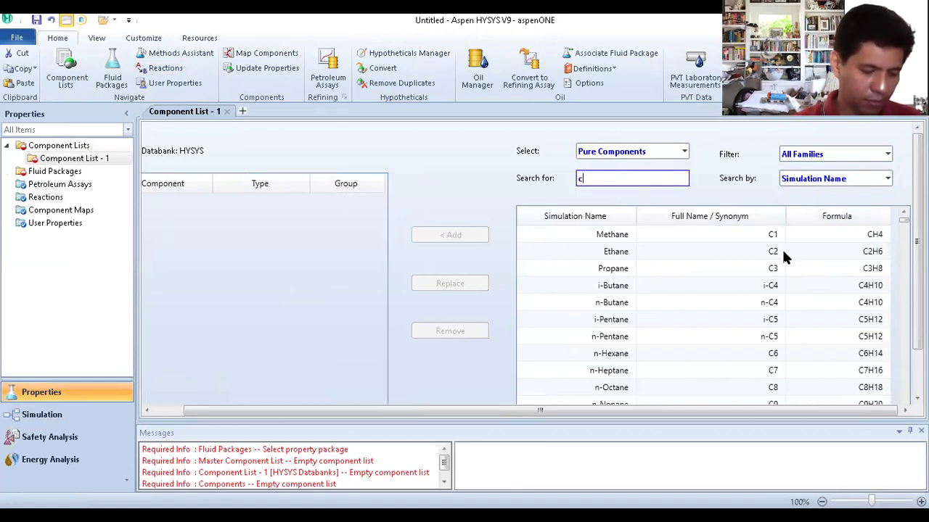
text(is2bu)
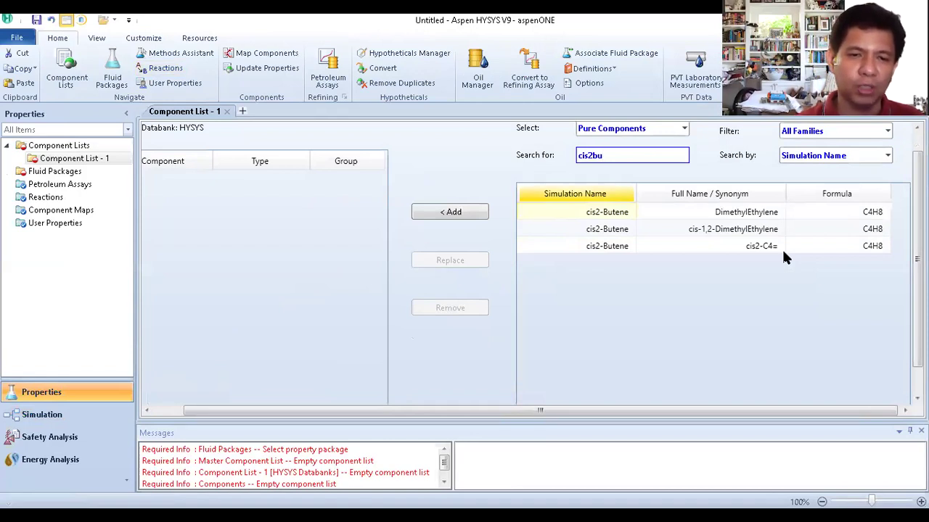
click(620, 215)
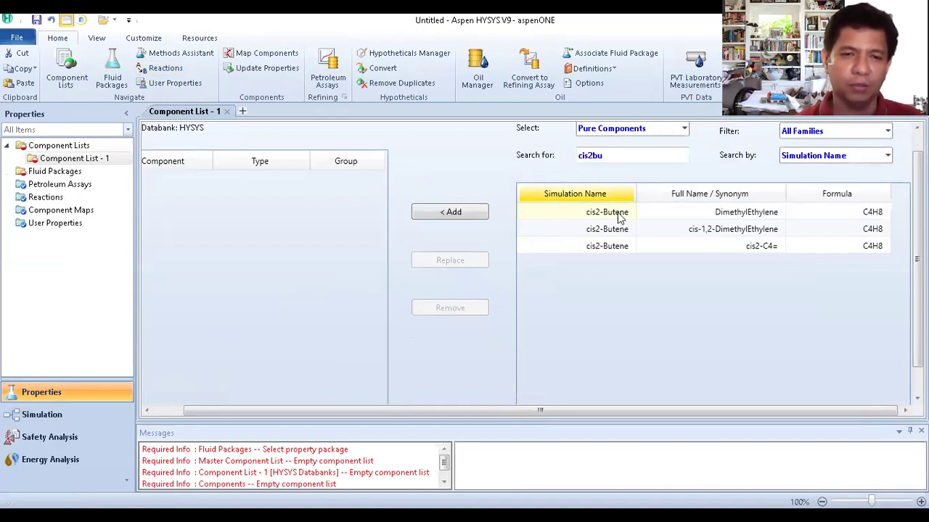
click(453, 213)
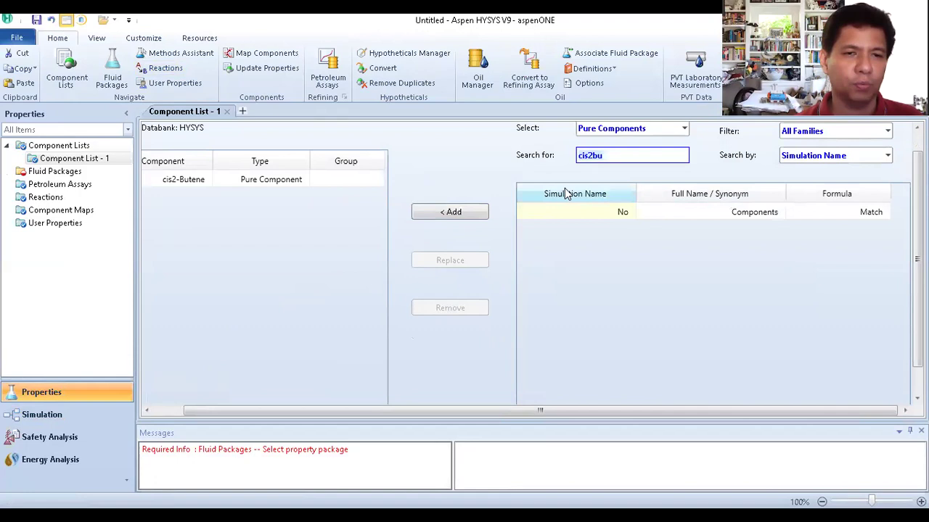
- Search the databank for "tr2butene" and add tr2-Butene to the component list
key(BackSpace)
key(BackSpace)
key(BackSpace)
key(BackSpace)
key(BackSpace)
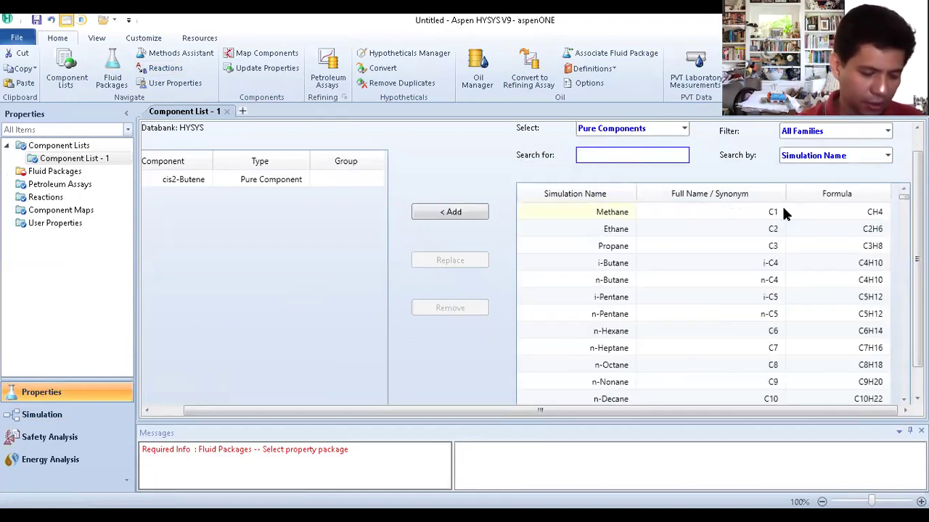
text(tr2)
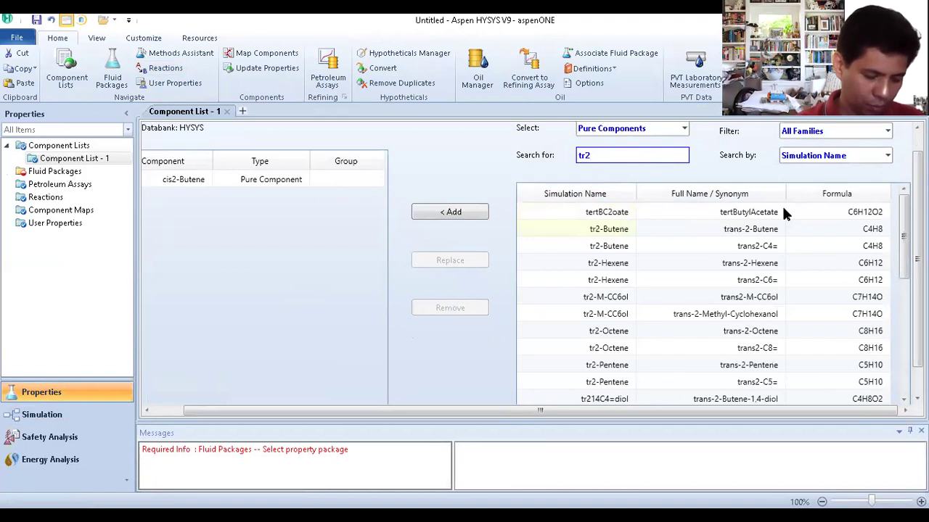
text(bute)
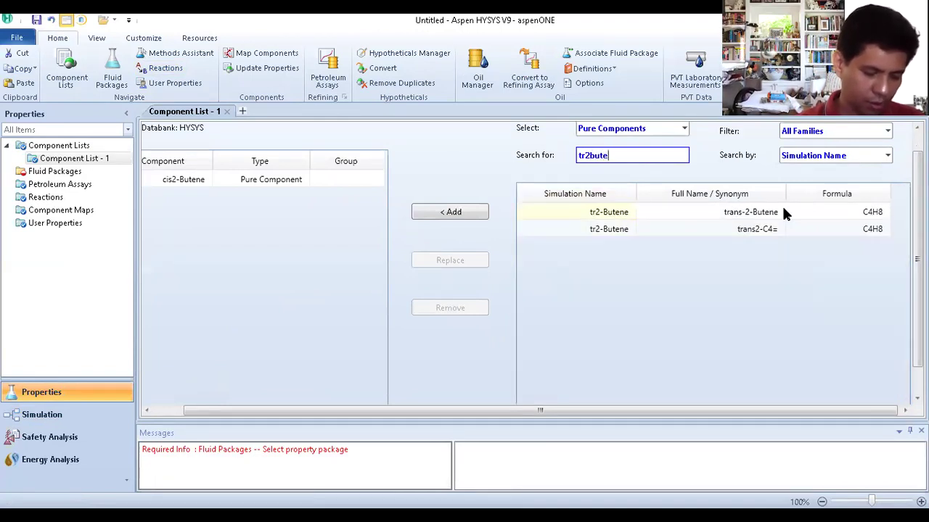
text(ne)
click(610, 216)
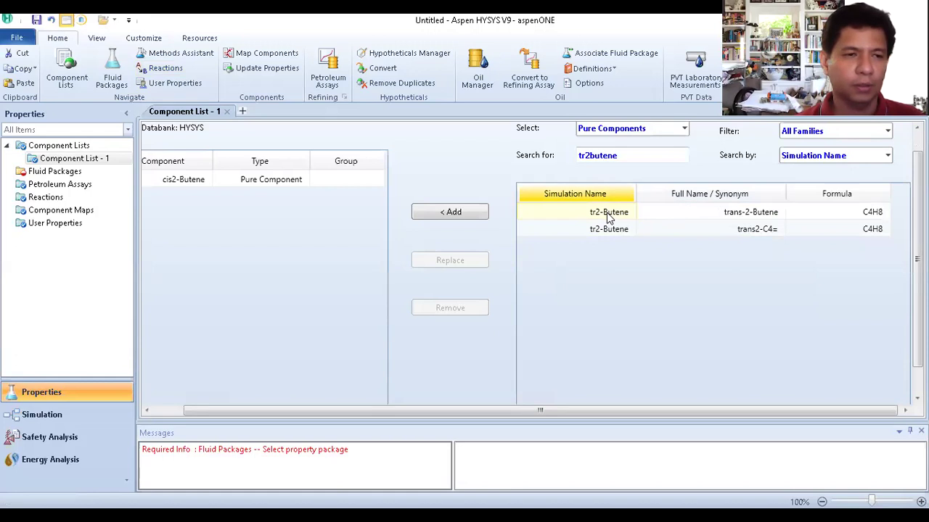
click(455, 211)
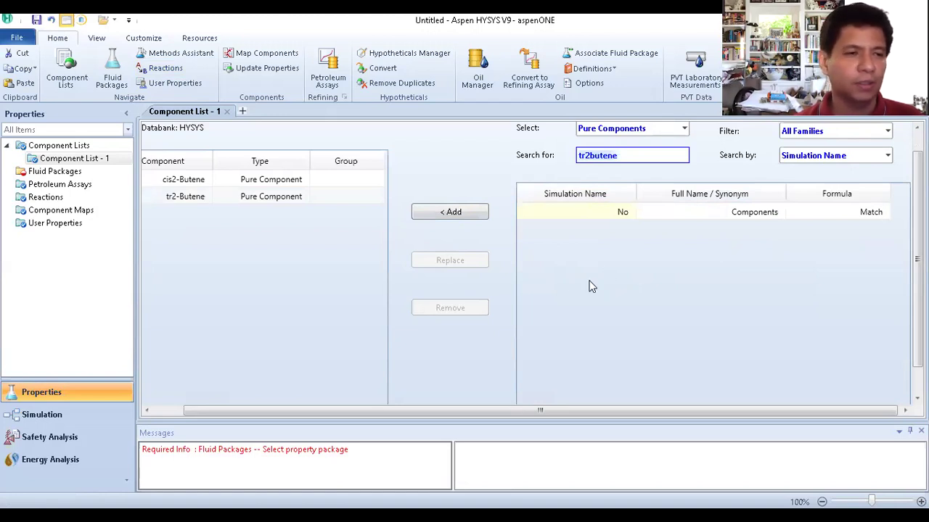
- Add a fluid package using the NRTL property package with the RK vapour model
click(51, 173)
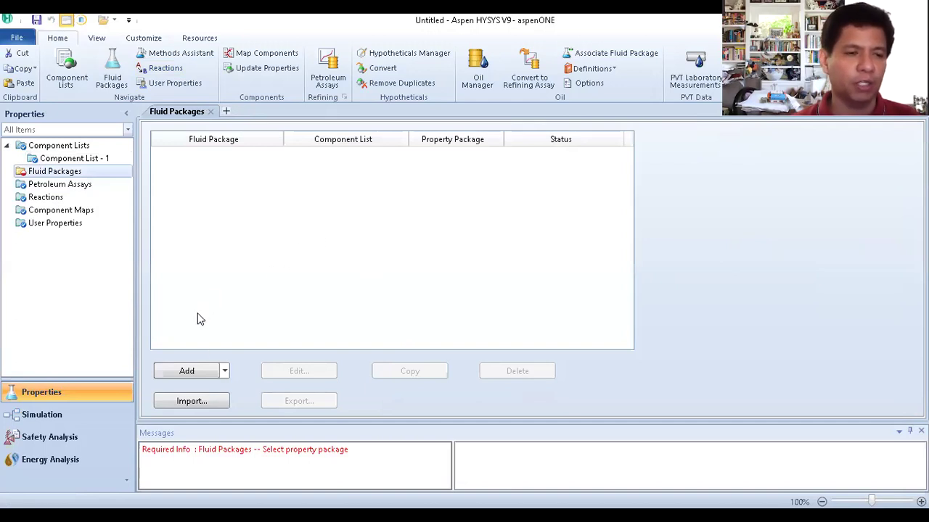
click(187, 372)
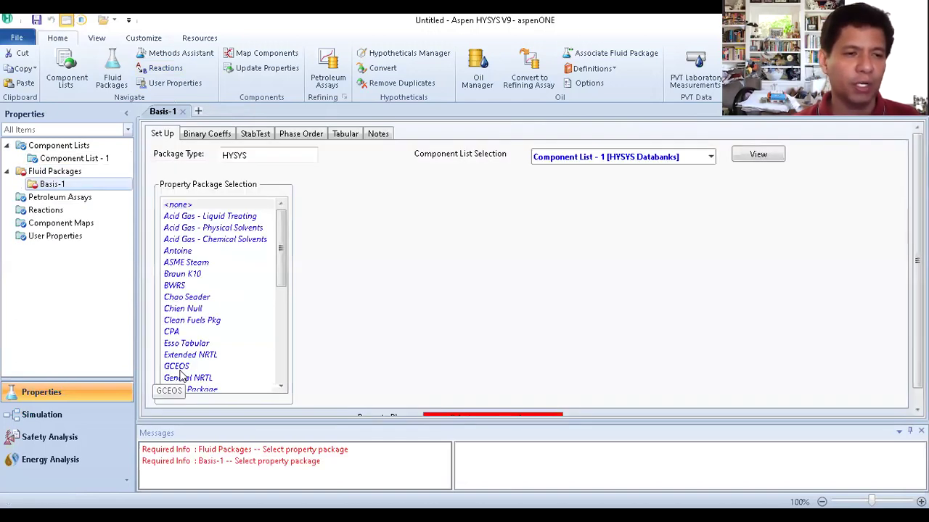
drag(283, 249, 284, 298)
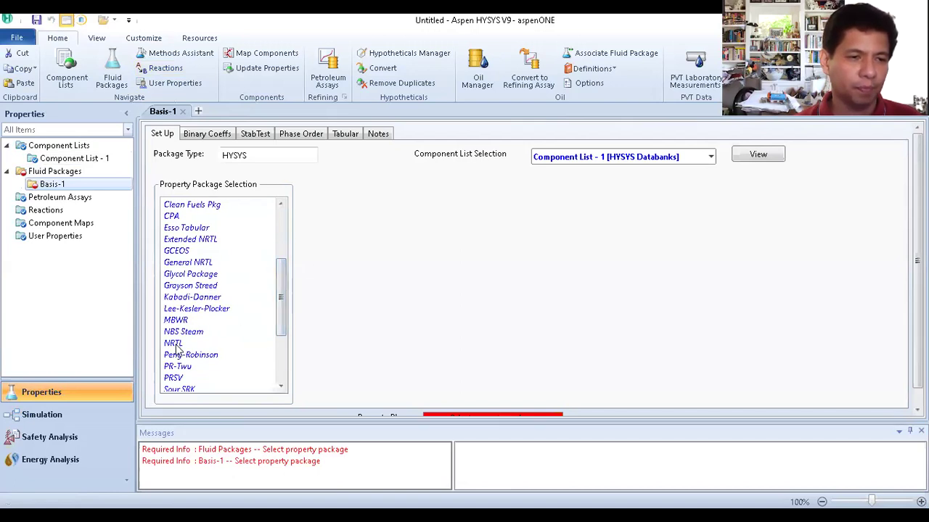
click(222, 347)
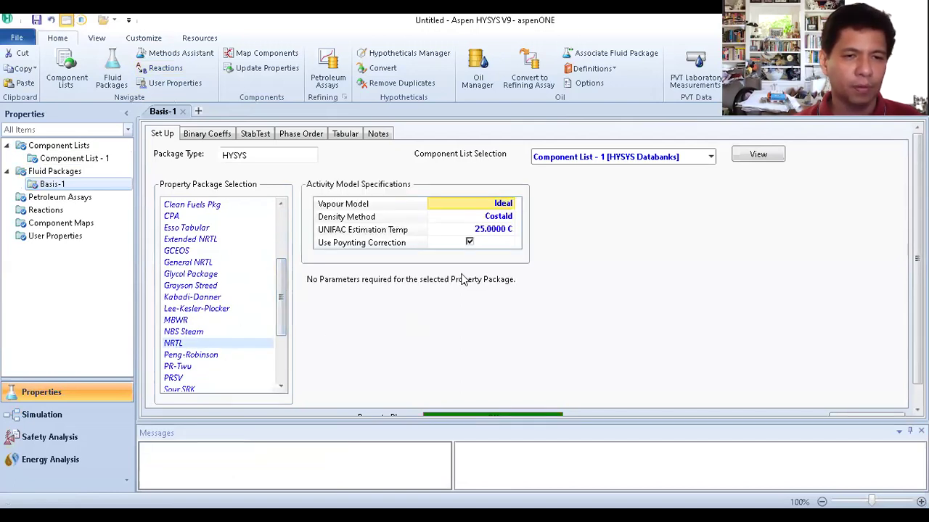
click(512, 206)
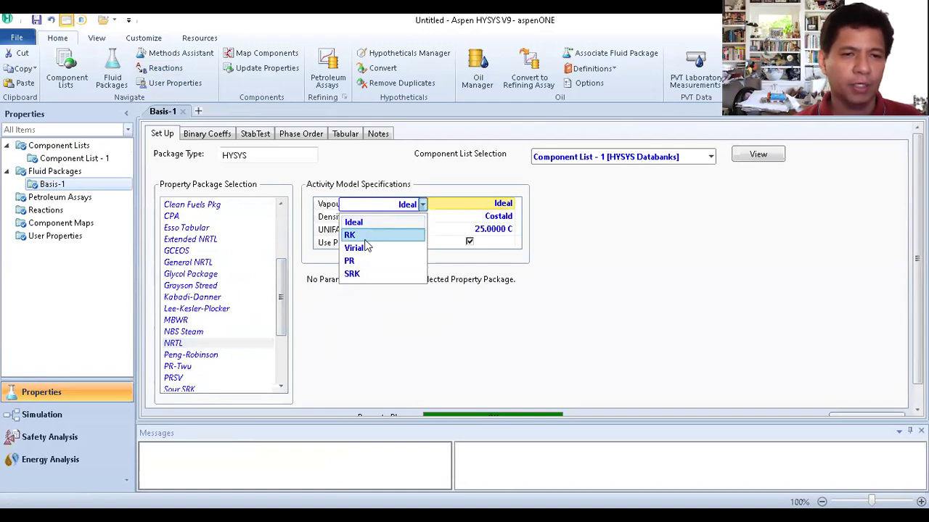
click(365, 240)
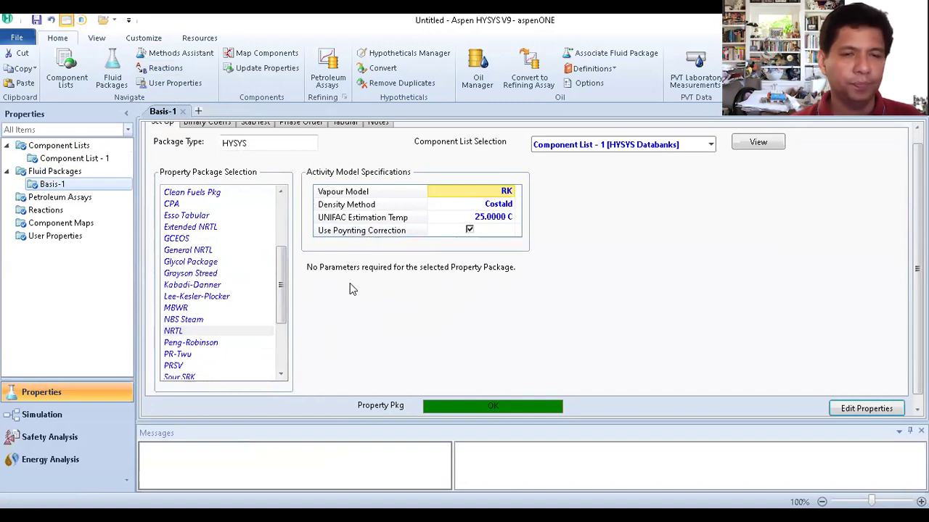
- Create a reaction set and add a HYSYS Kinetic reaction to it
click(32, 212)
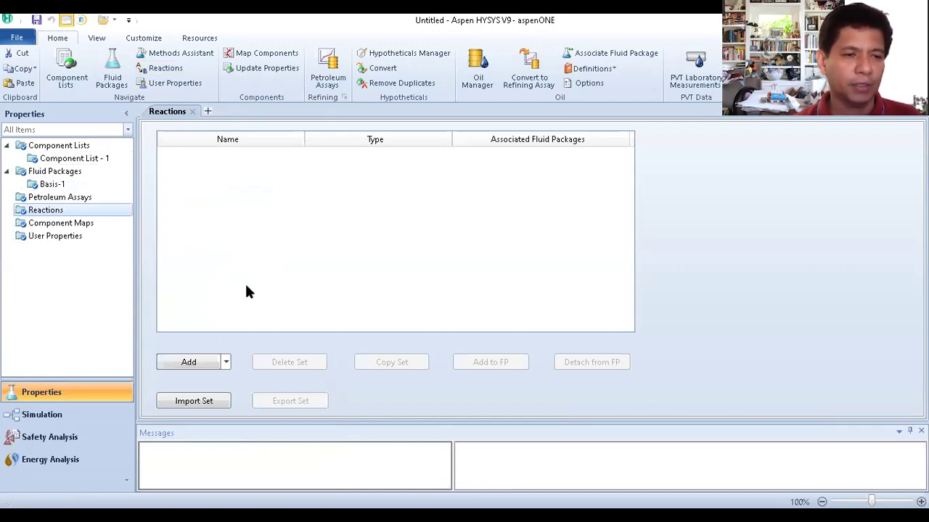
click(181, 362)
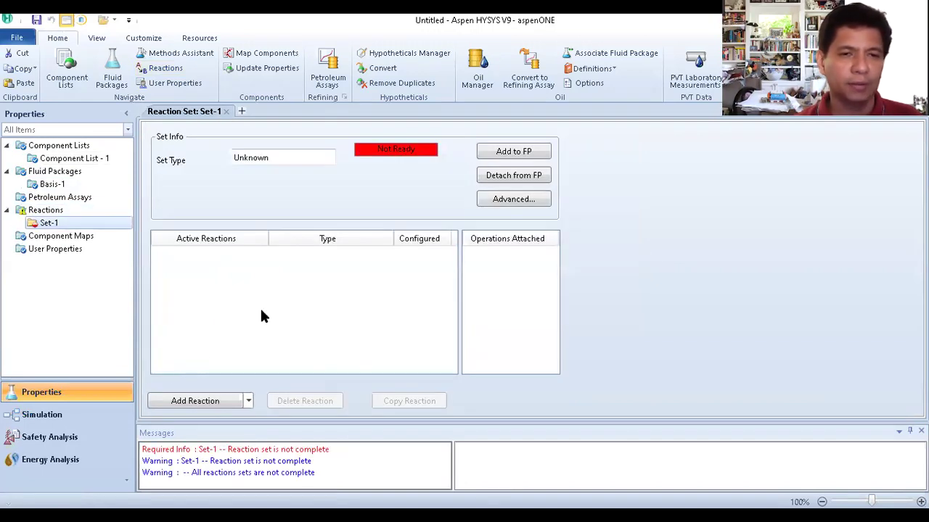
click(195, 401)
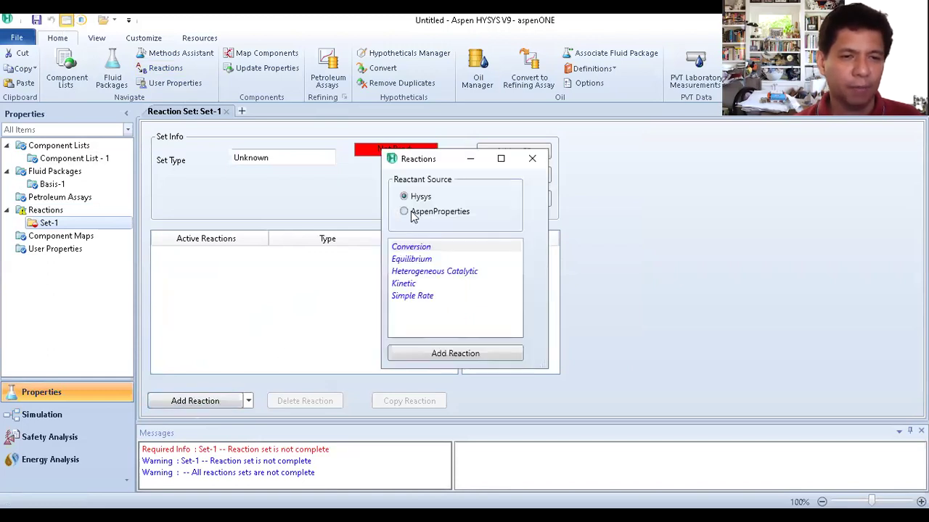
click(405, 284)
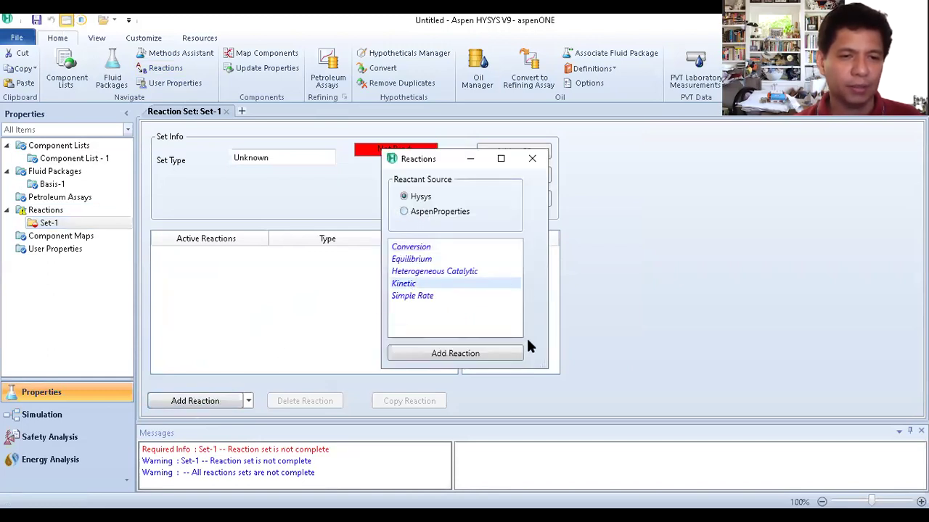
click(468, 355)
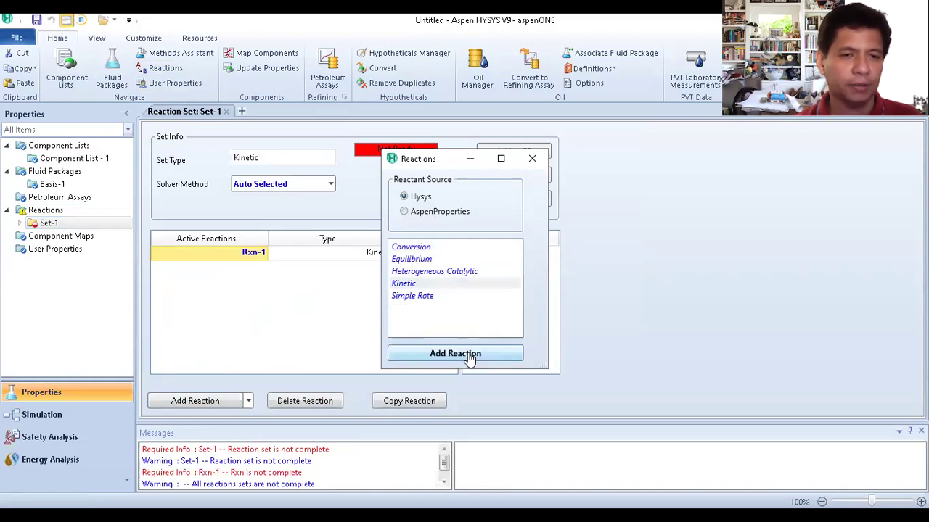
click(531, 158)
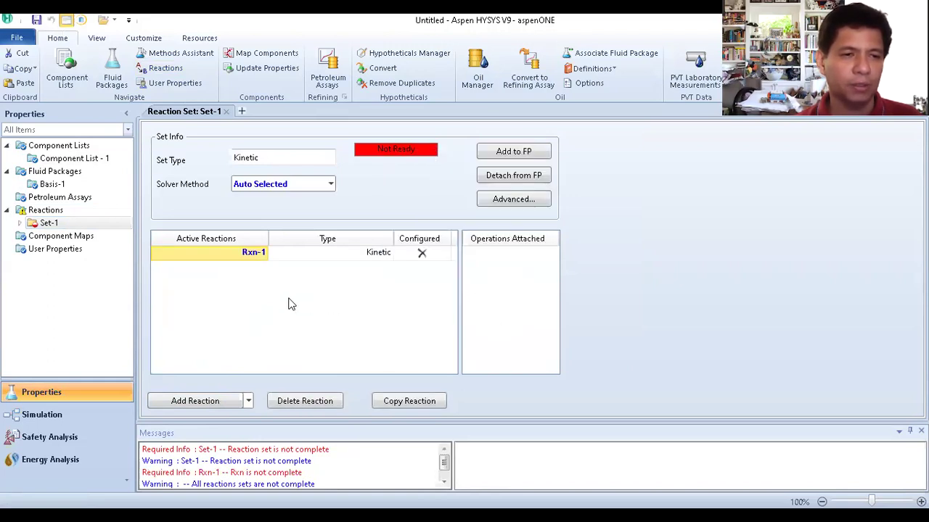
- Open the new kinetic reaction and add cis2-Butene and tr2-Butene as its components
double_click(249, 256)
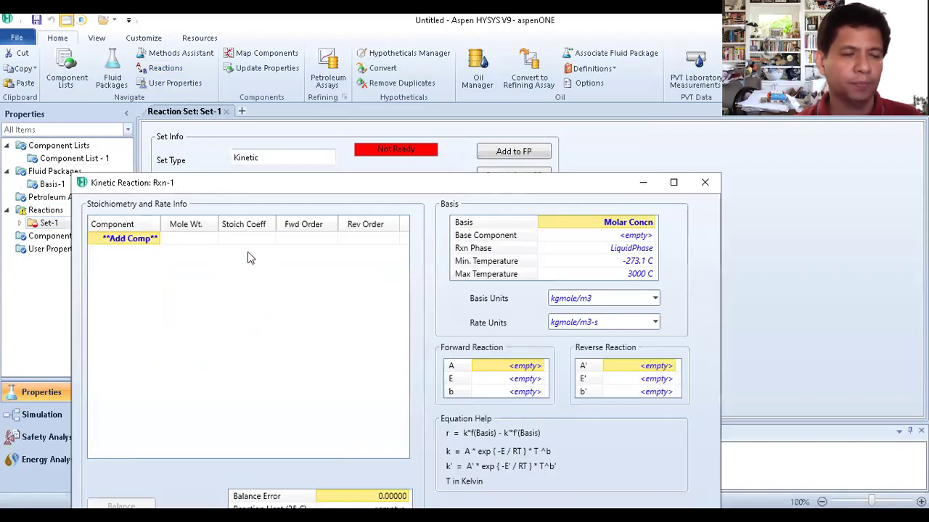
click(155, 239)
click(42, 258)
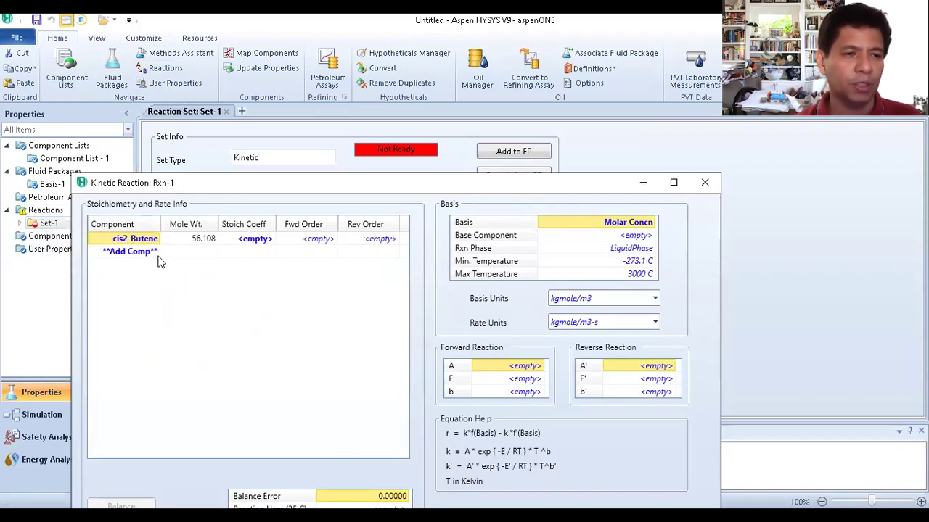
click(156, 252)
click(44, 269)
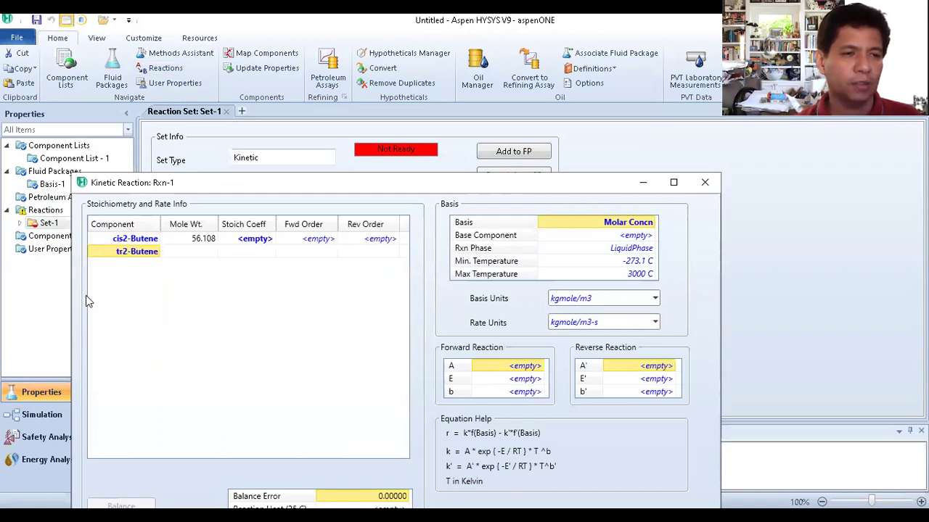
- Set the stoichiometric coefficients to -1 for cis2-Butene and 1 for tr2-Butene
click(260, 241)
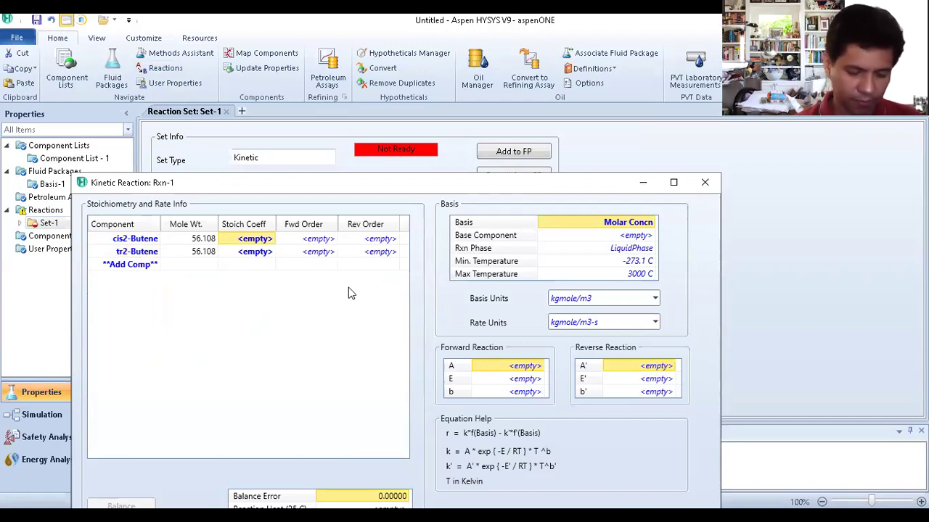
text(-1)
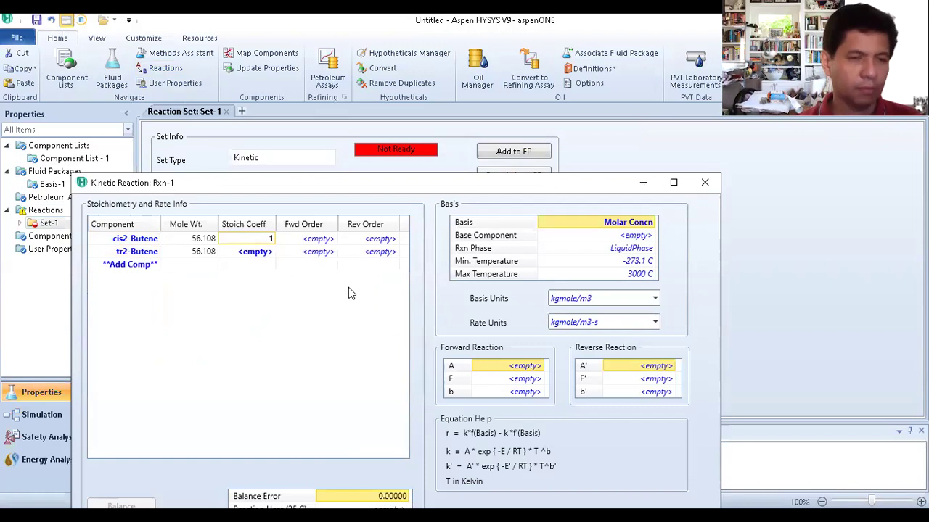
click(255, 254)
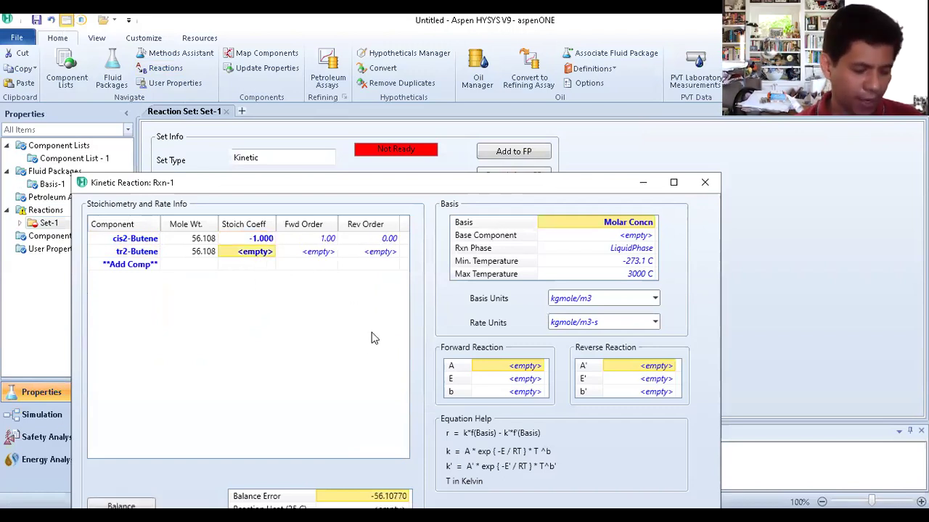
text(1)
key(Return)
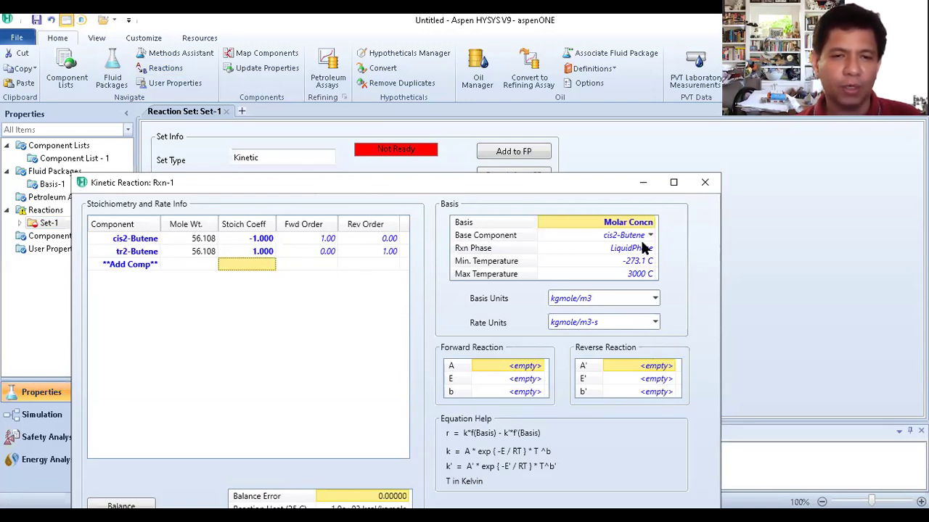
- Set the reaction's rate units to lbmole/ft3-min and its basis units to lbmole/ft3
click(655, 323)
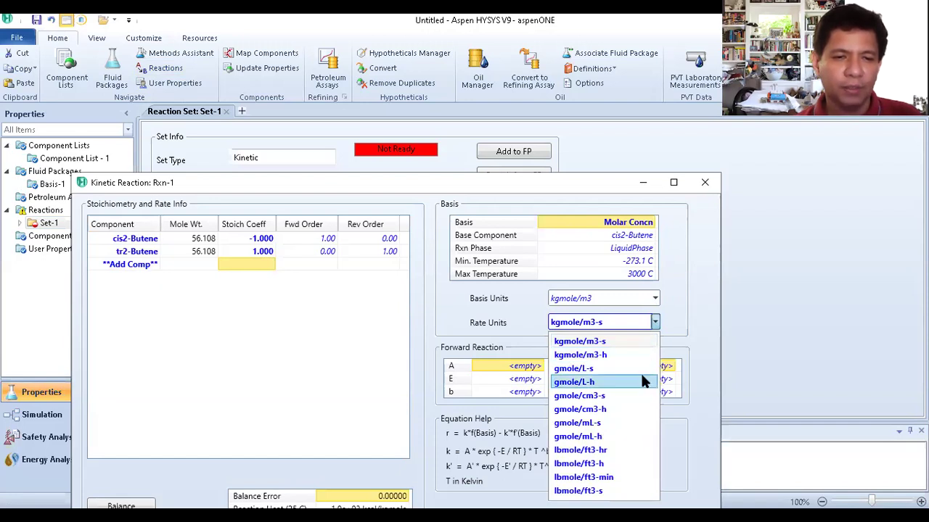
click(618, 479)
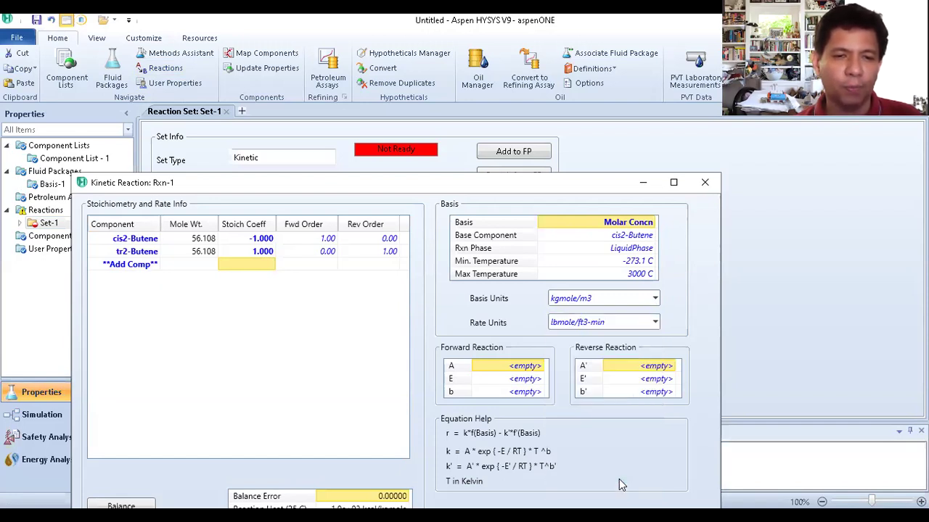
click(655, 298)
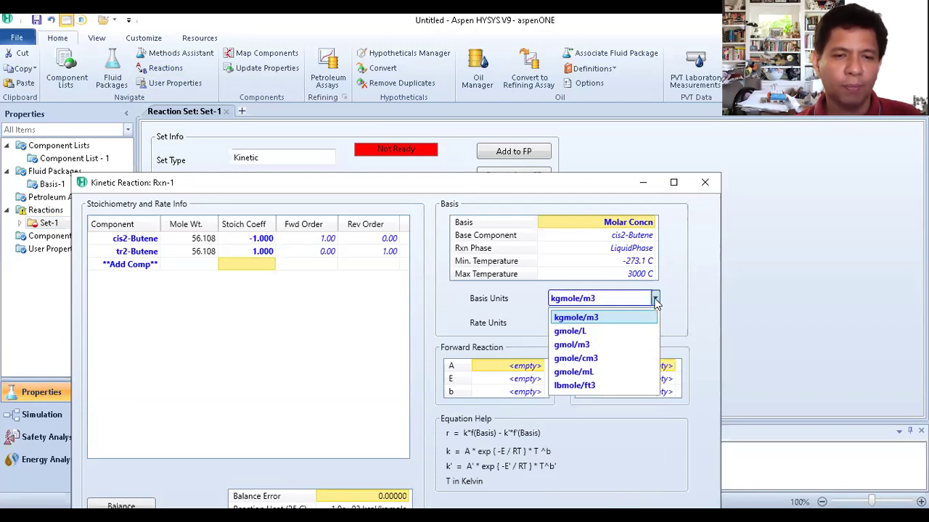
click(608, 386)
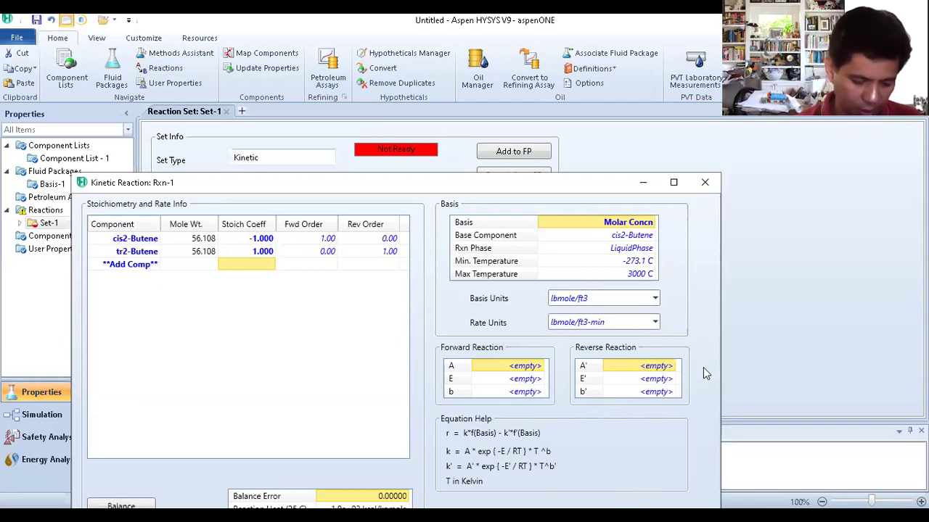
- Set the forward reaction's A to 0.23 and E to 0, and close the kinetic reaction
text(0.23)
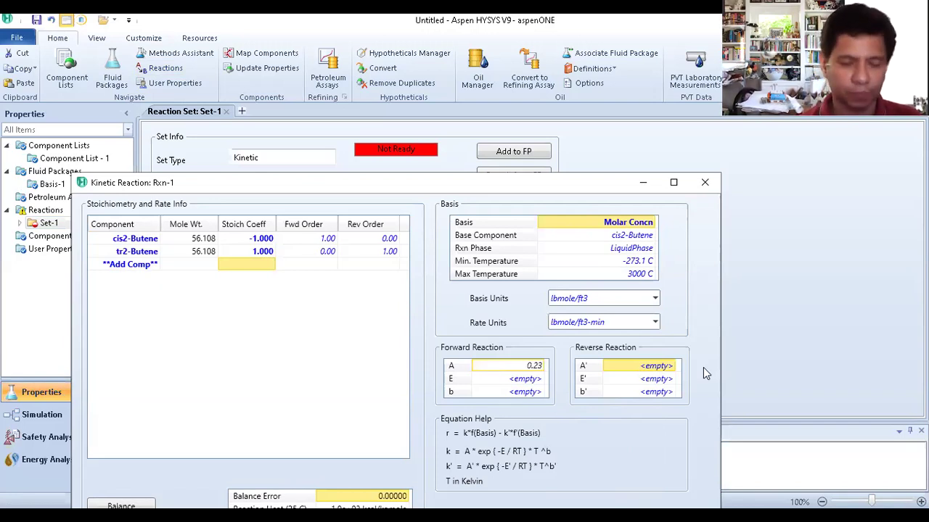
key(Return)
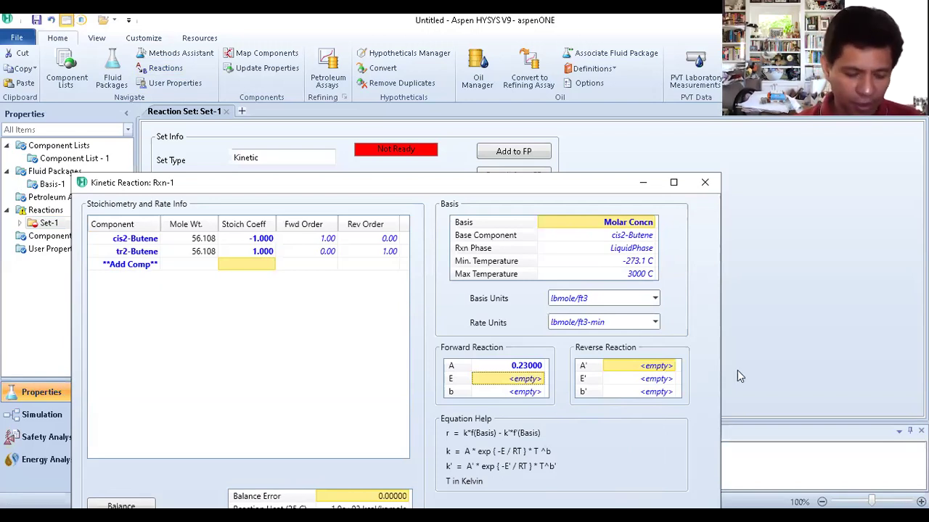
text(0)
key(Return)
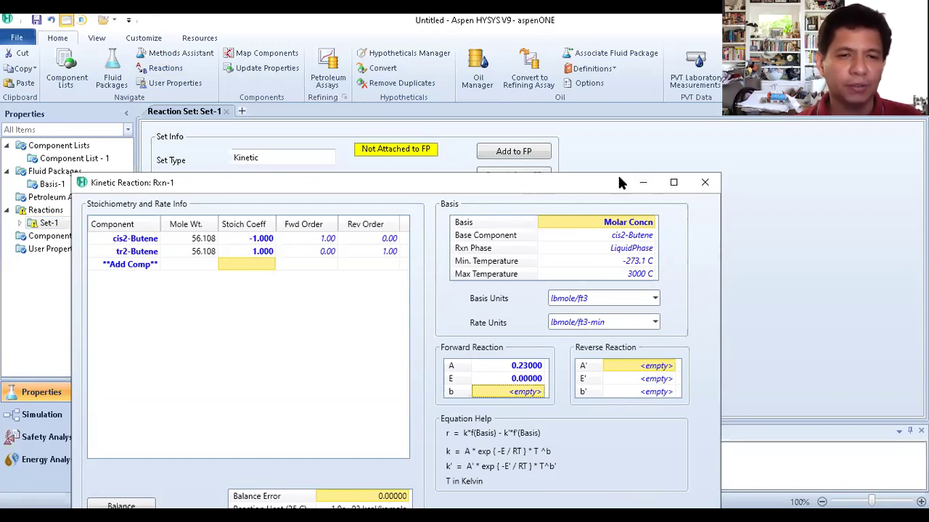
drag(618, 180, 617, 80)
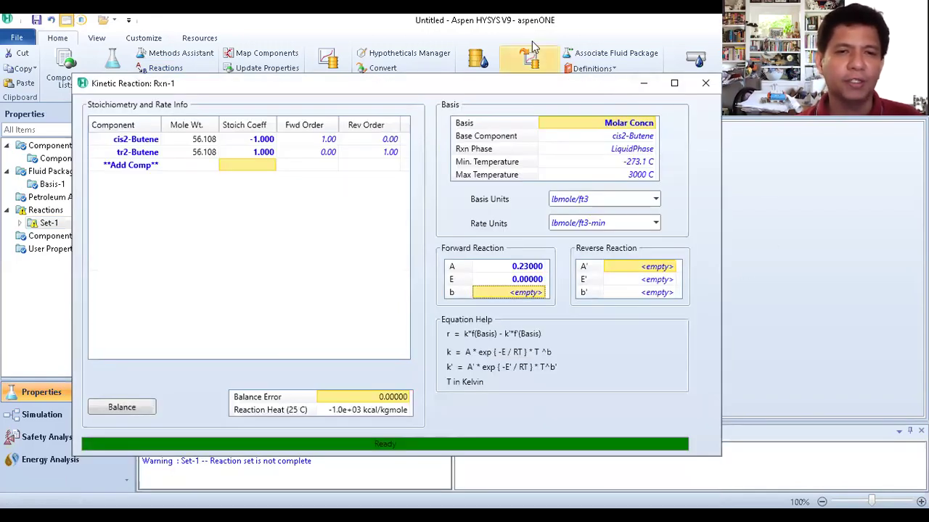
drag(555, 87, 440, 105)
click(625, 107)
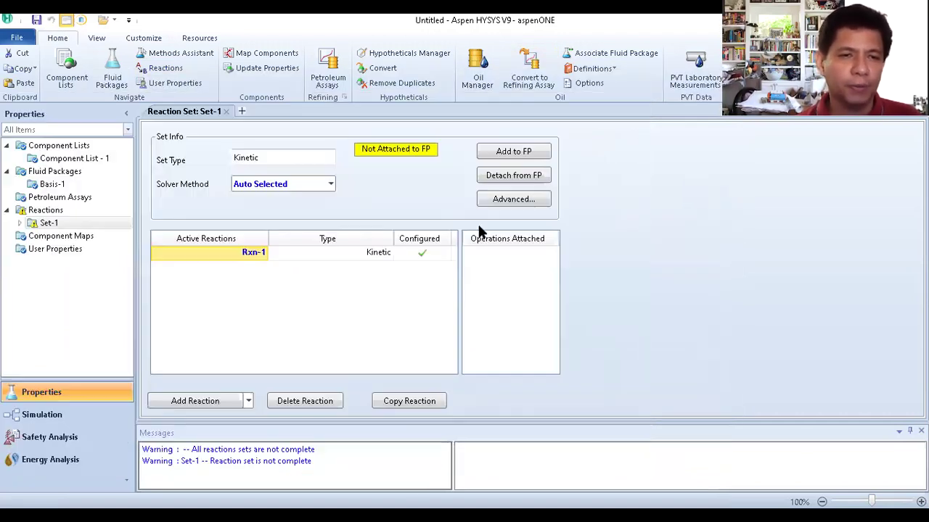
- Attach the reaction set Set-1 to the fluid package Basis-1 and switch to the simulation environment
click(508, 154)
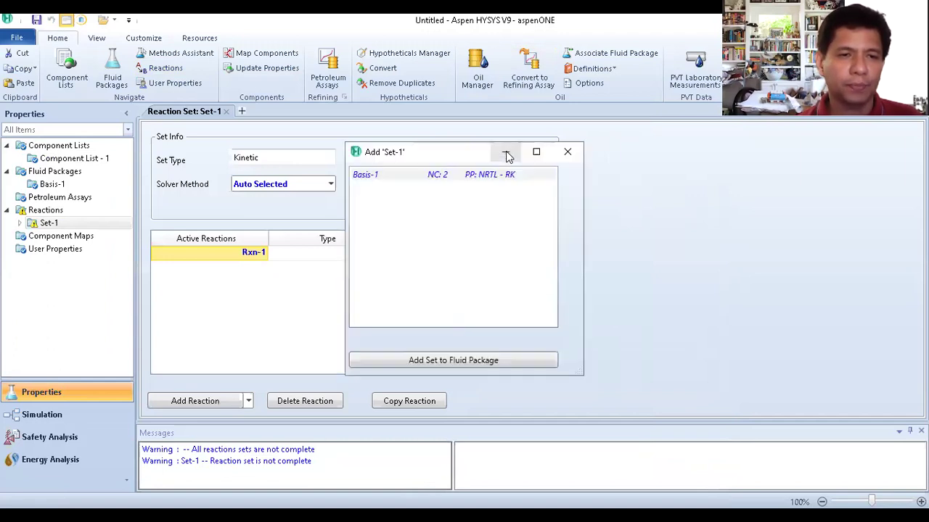
click(462, 363)
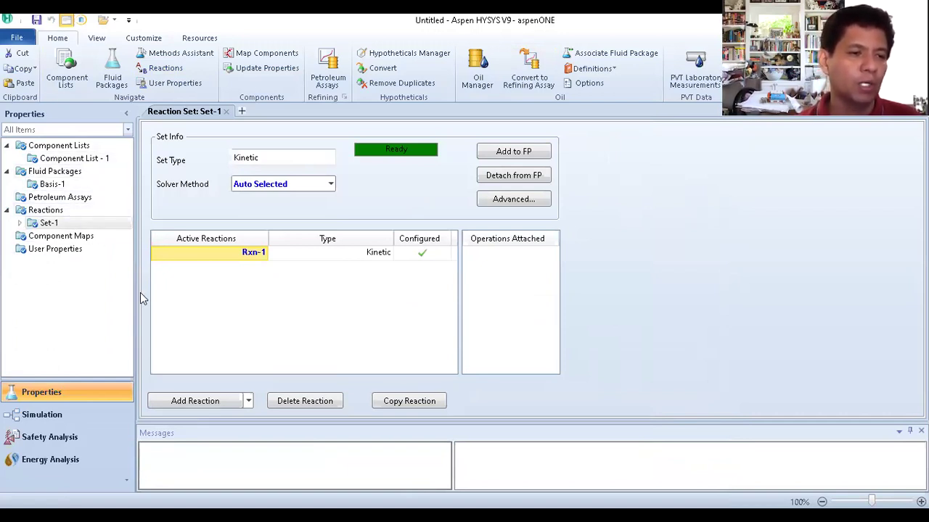
click(62, 417)
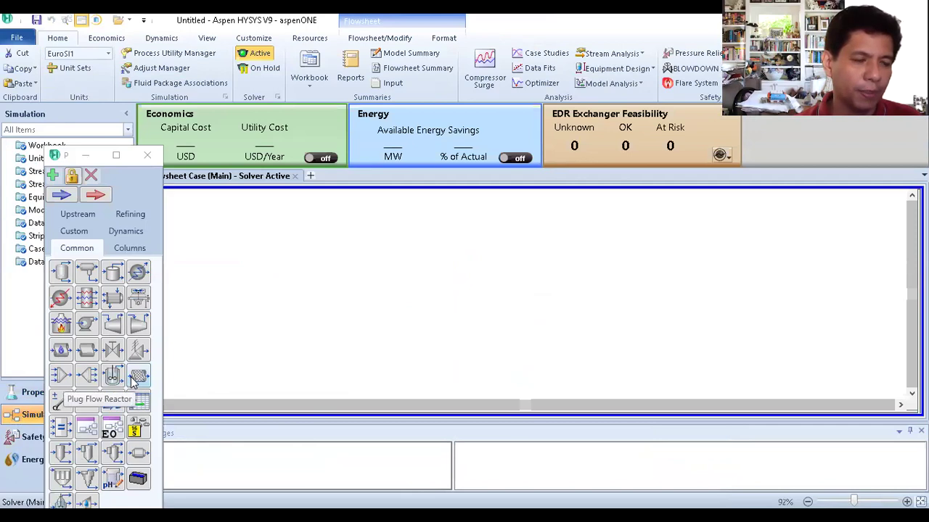
- Place a Plug Flow Reactor in the middle of the flowsheet and open its properties
drag(133, 383, 437, 282)
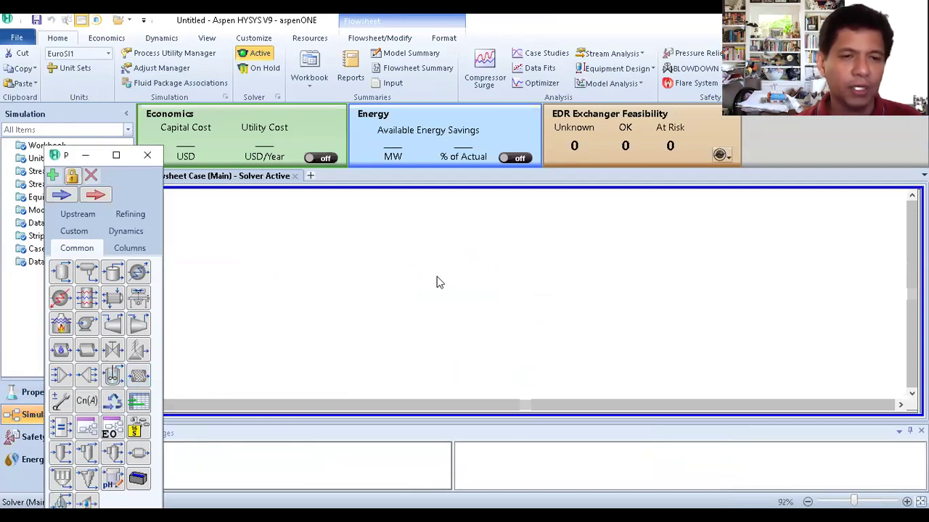
click(680, 271)
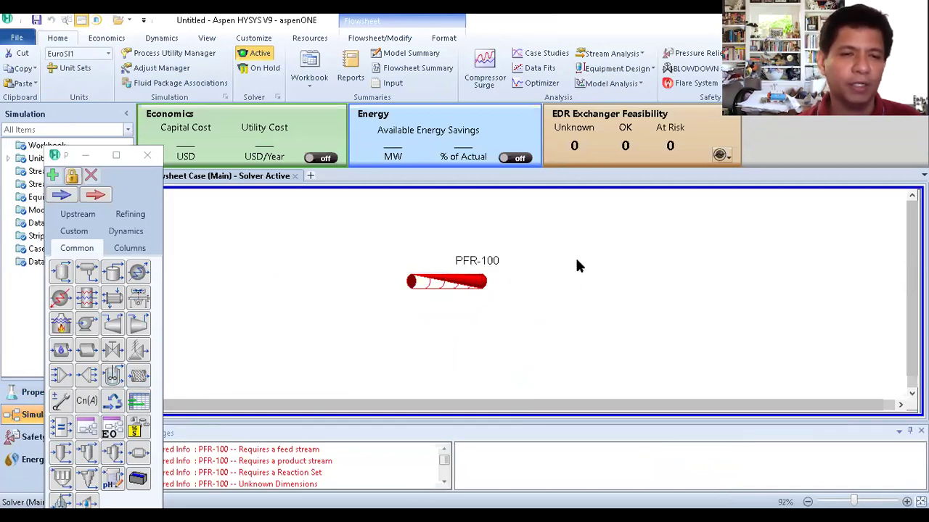
mouse_move(450, 287)
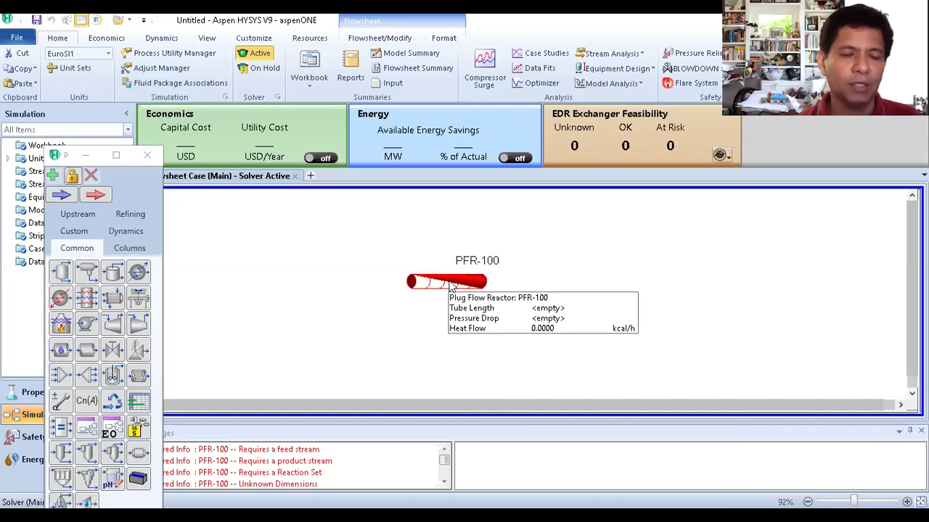
click(451, 287)
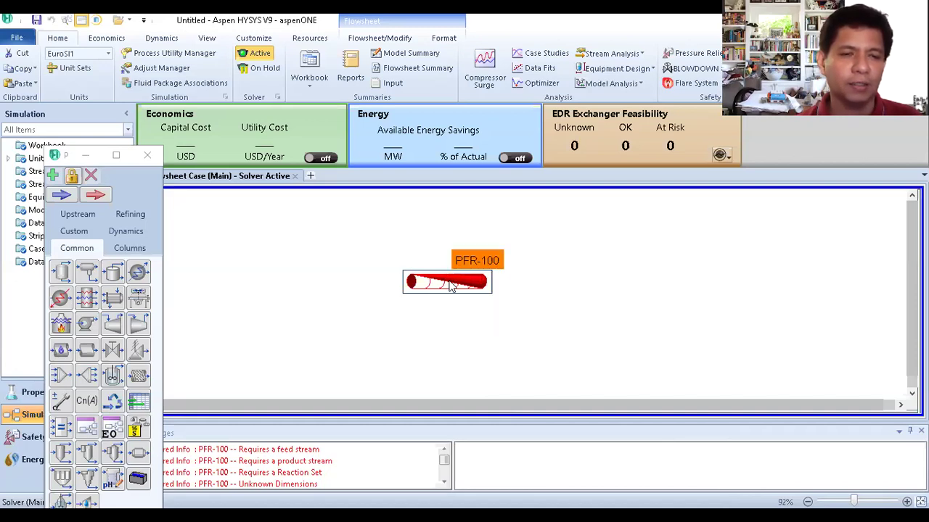
double_click(451, 287)
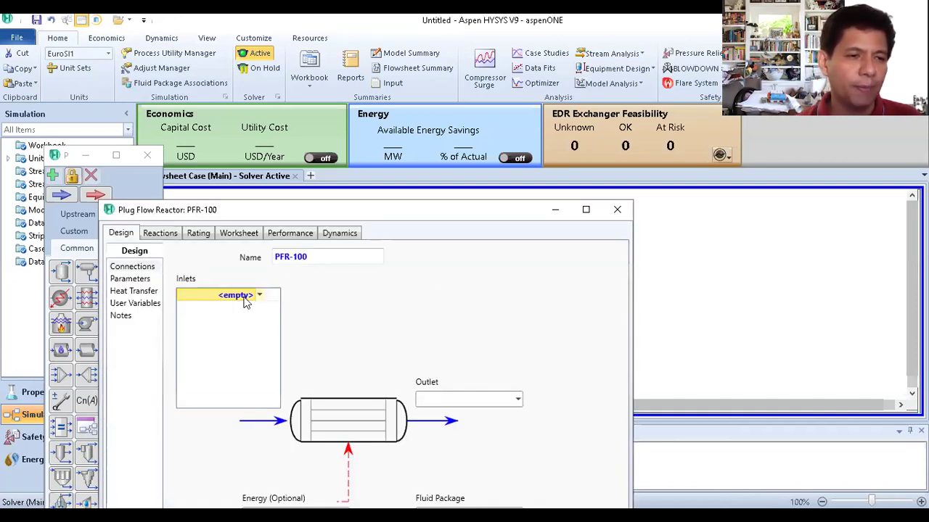
- Connect the plug flow reactor to an inlet stream named 1 and an outlet stream named 2
click(239, 233)
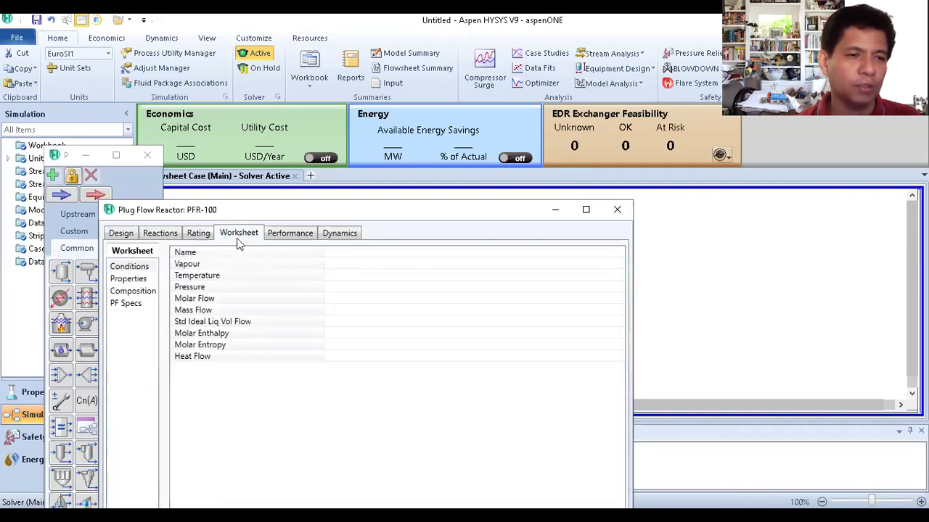
click(136, 291)
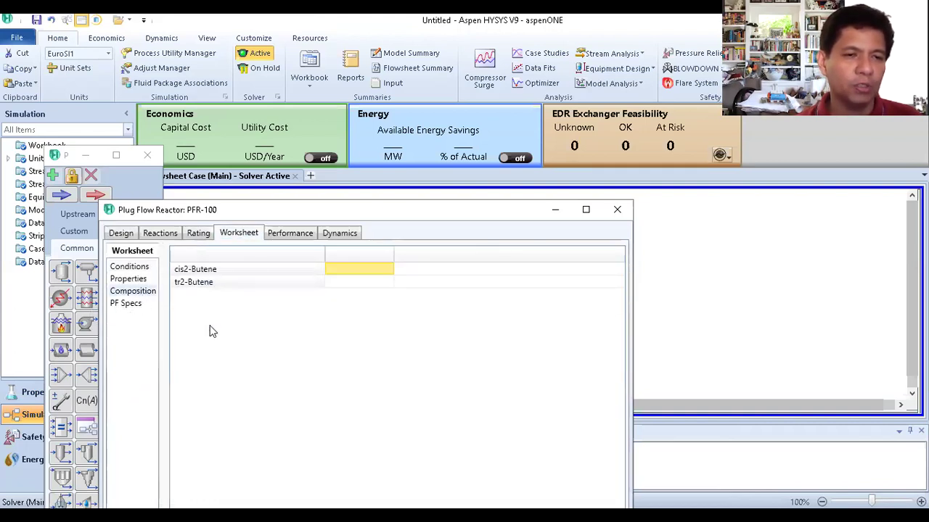
click(122, 234)
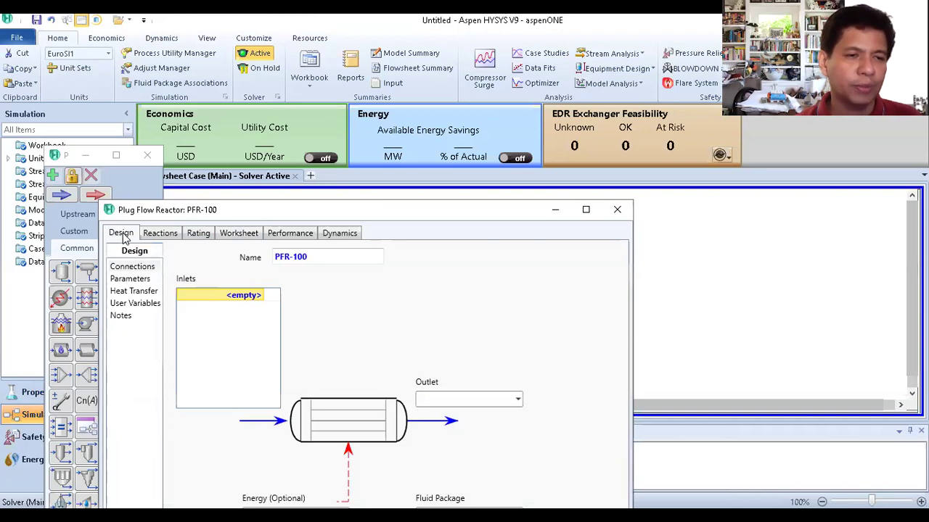
click(130, 267)
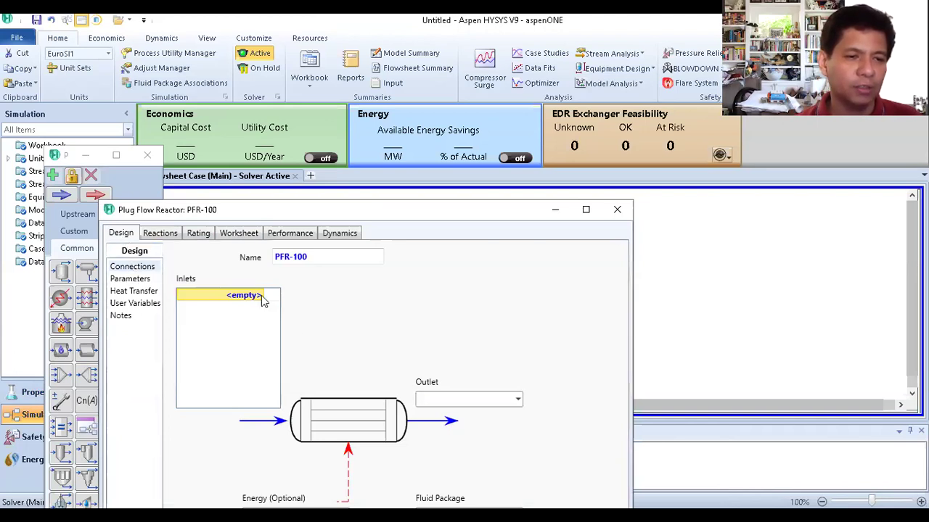
click(242, 295)
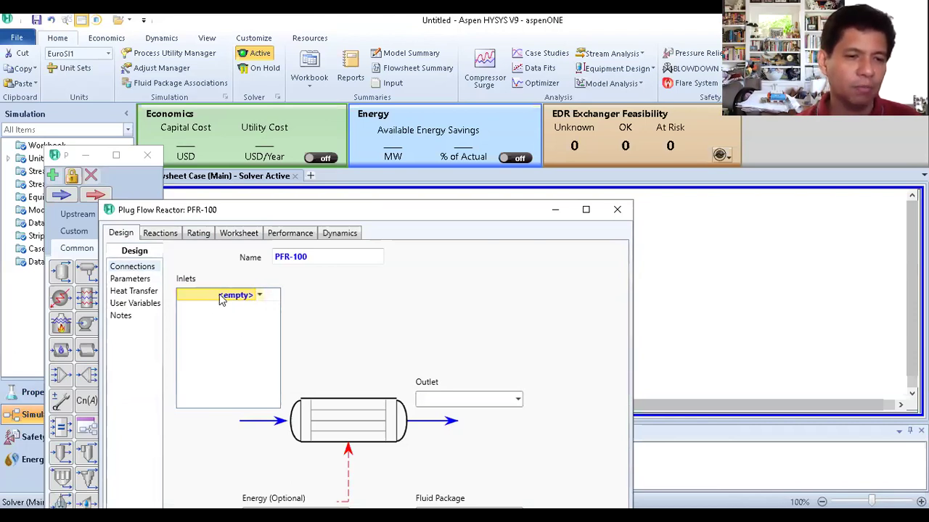
text(1)
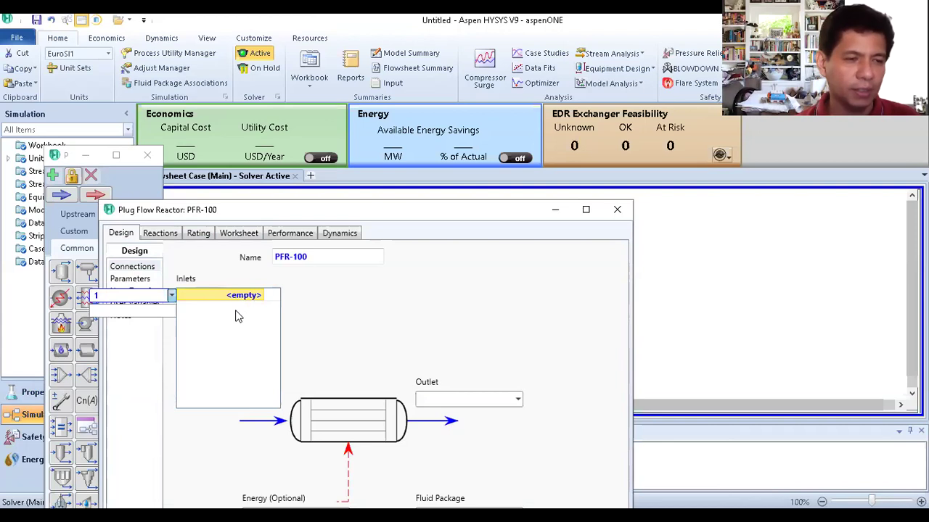
key(Return)
click(465, 398)
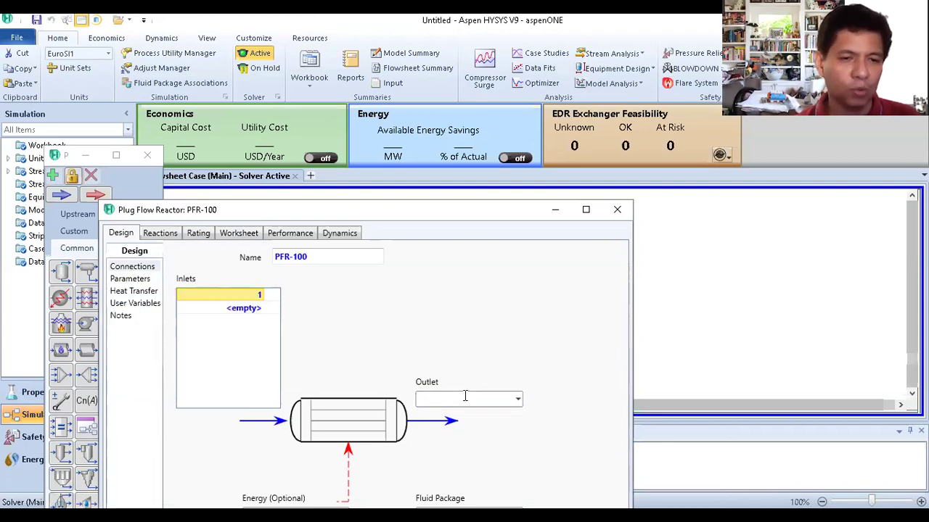
text(2)
key(Return)
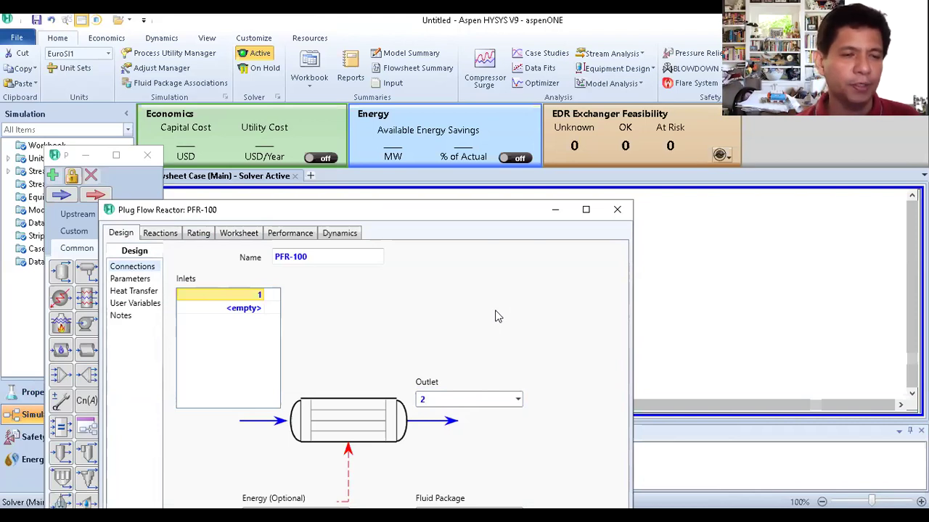
- Set the mole-fraction composition of stream 1 to 1.0 cis2-Butene and 0 tr2-Butene
click(249, 232)
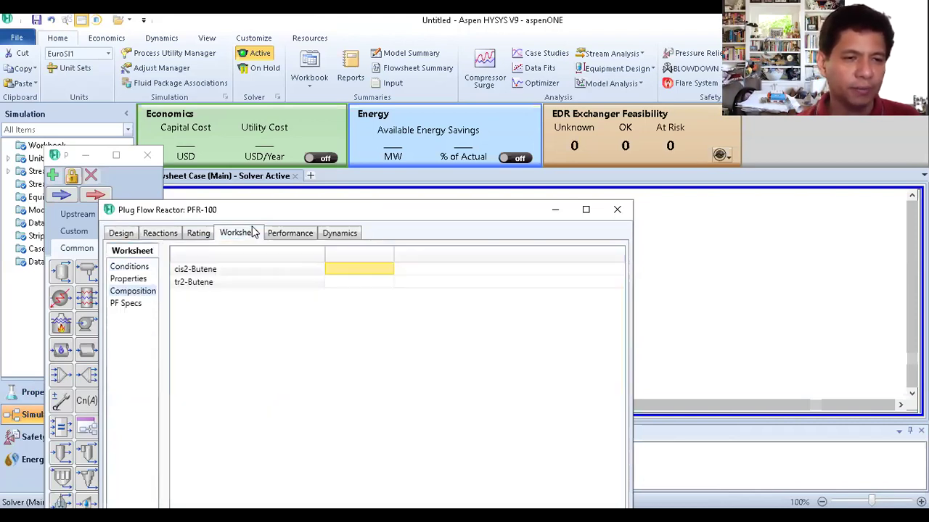
click(370, 273)
text(1.)
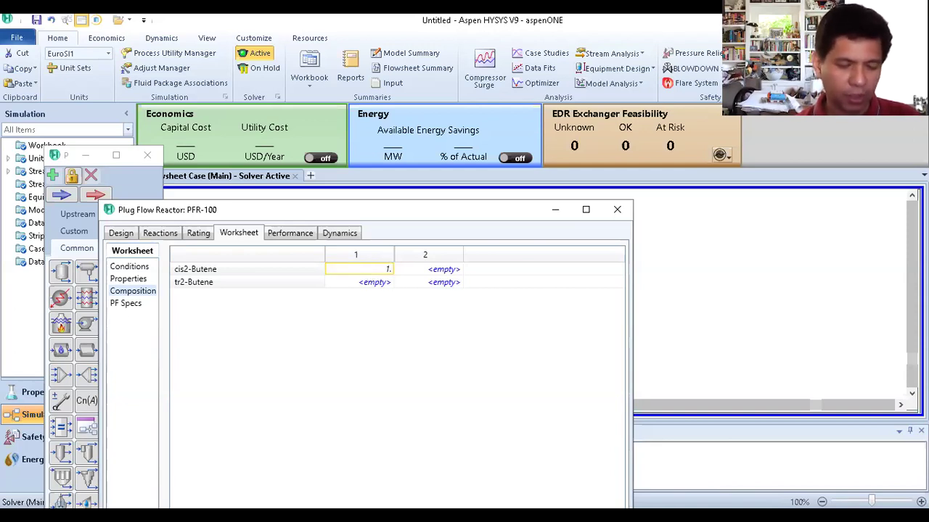
text(0)
click(372, 281)
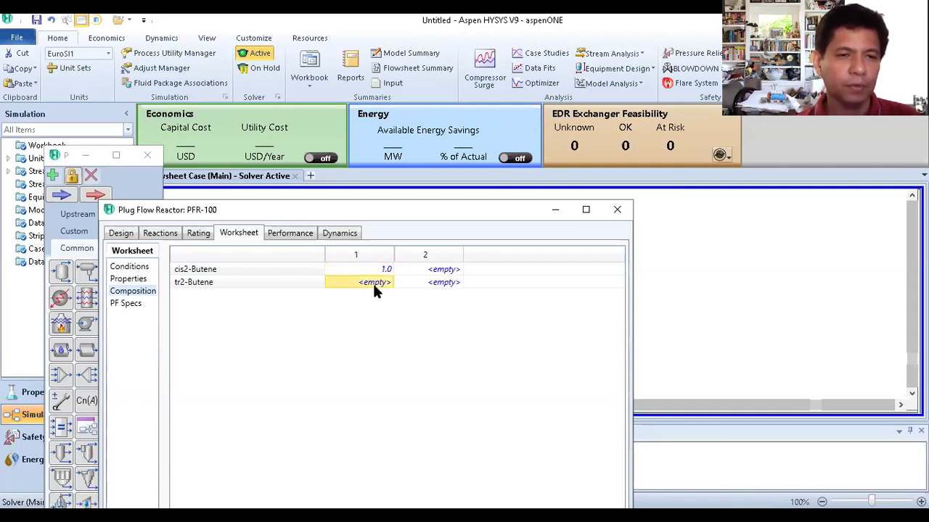
click(438, 163)
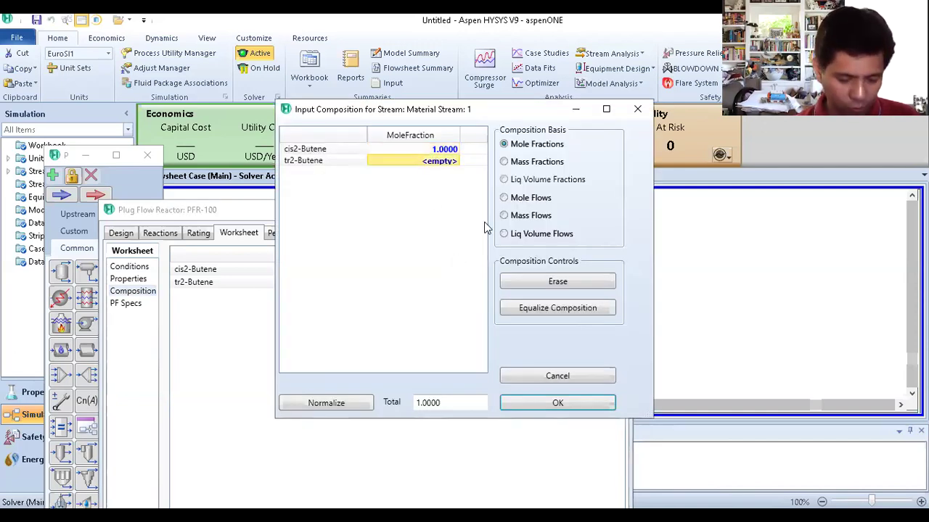
text(0)
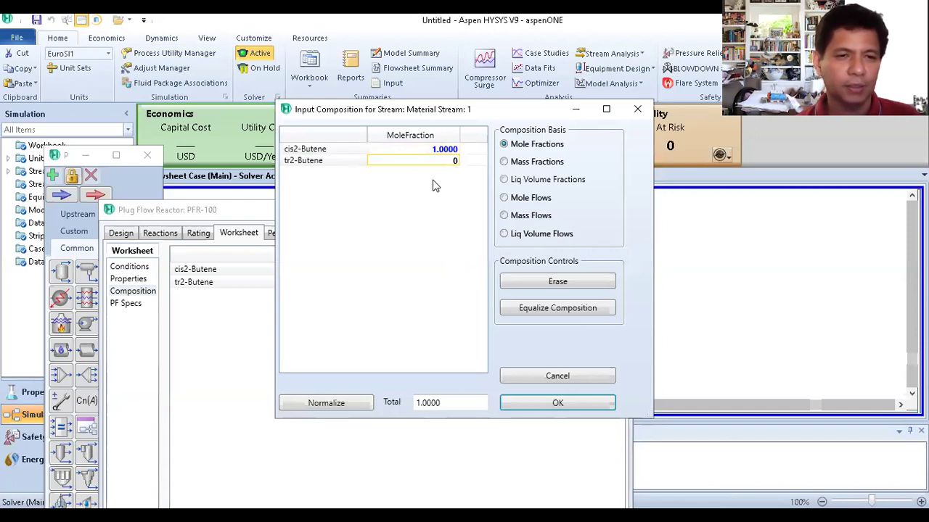
click(550, 404)
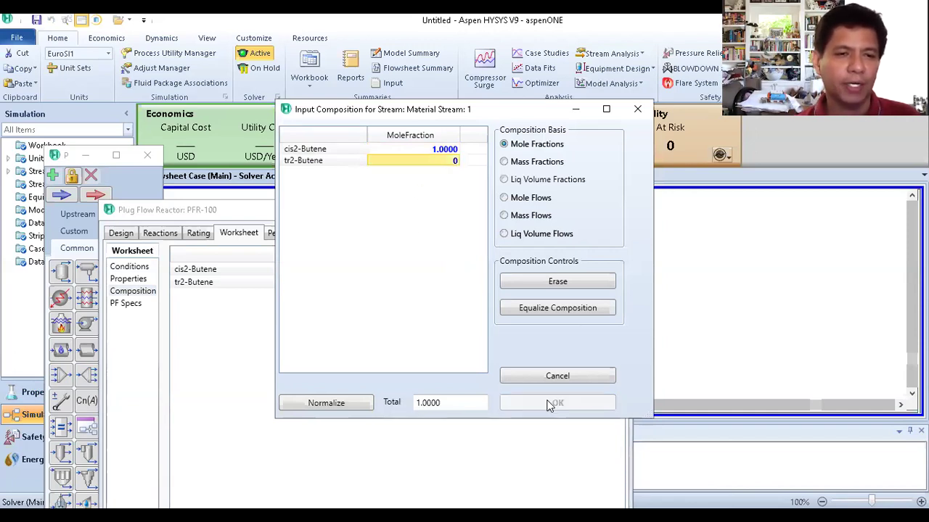
- Set the conditions of stream 1 to a temperature of 25 C, a pressure of 10 bar and a molar flow of 1 kgmole/h
click(130, 267)
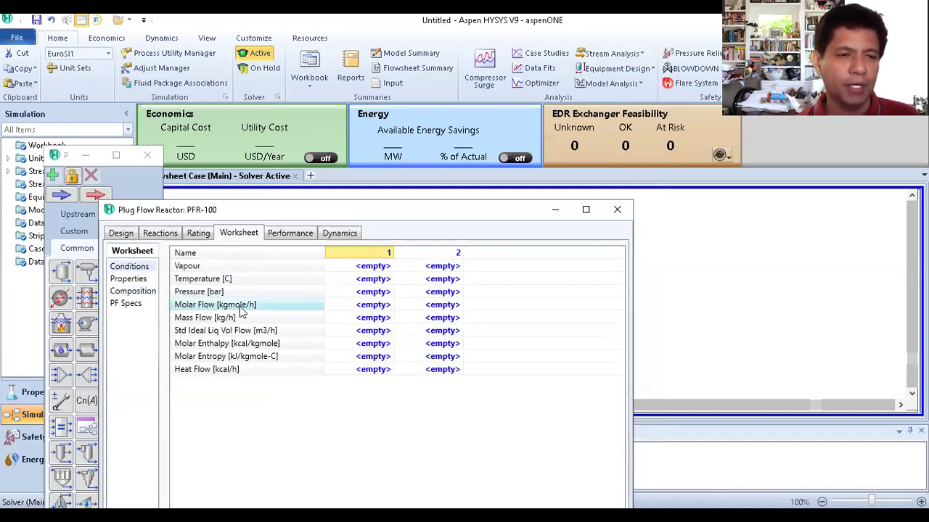
click(367, 282)
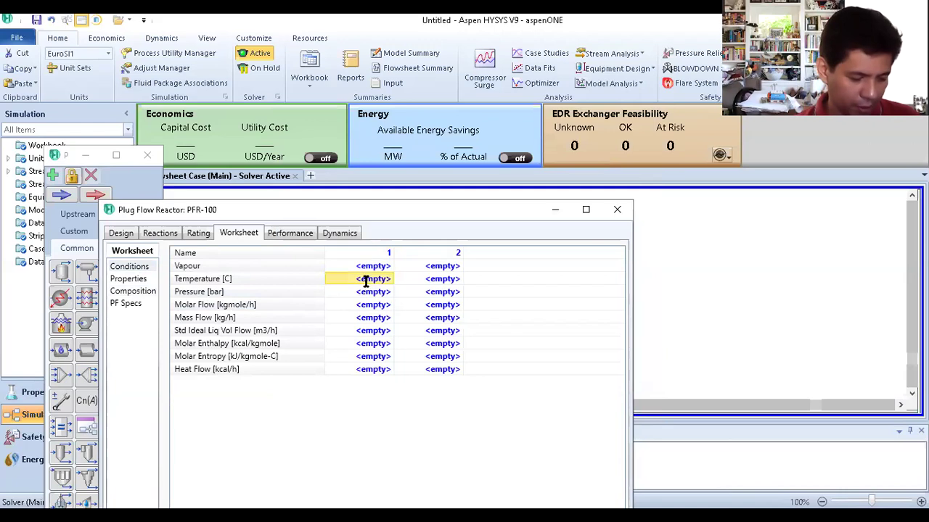
text(25)
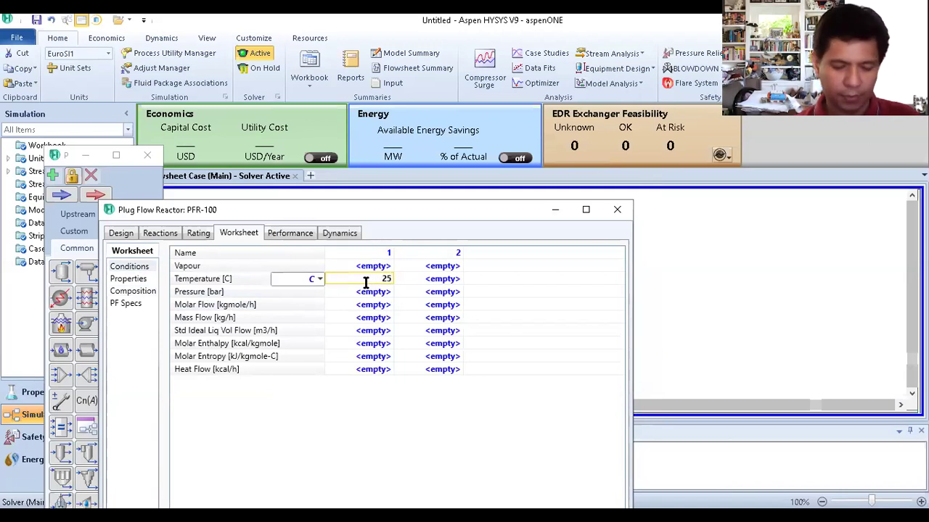
key(Return)
click(361, 291)
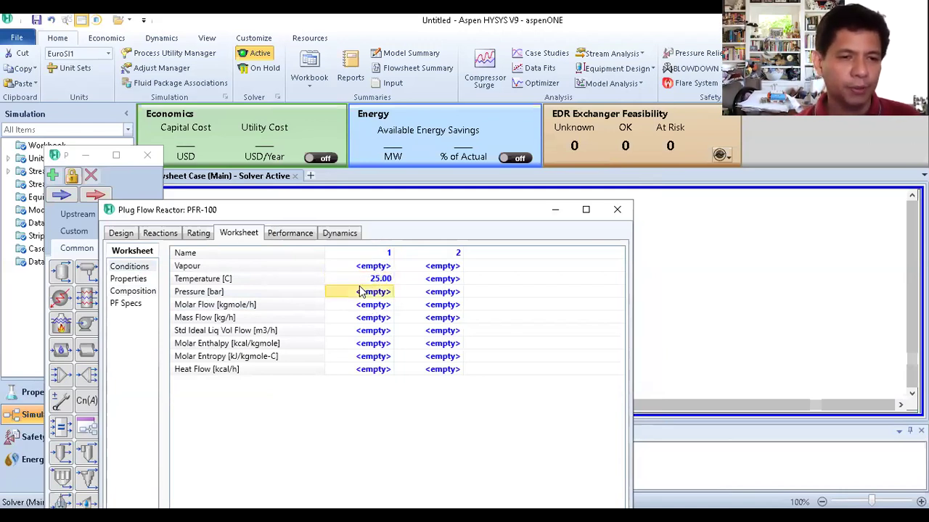
text(10)
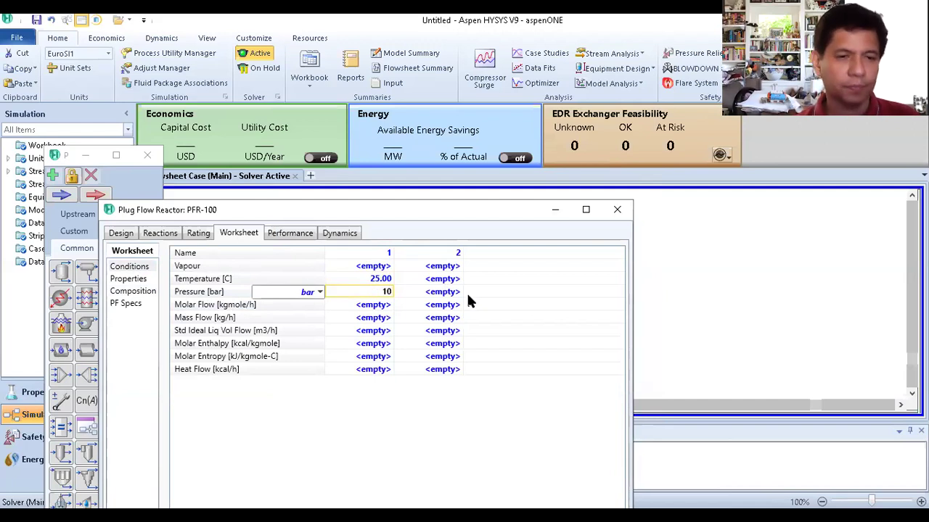
key(Return)
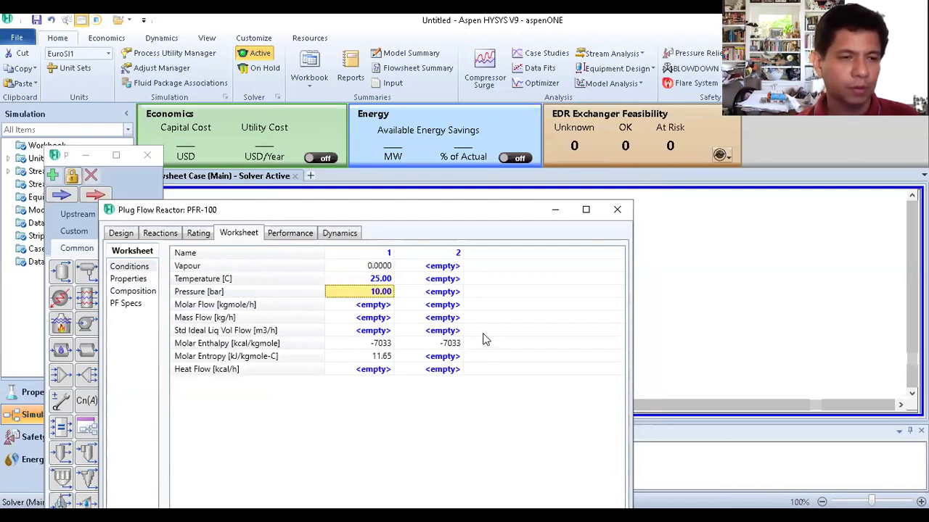
click(379, 304)
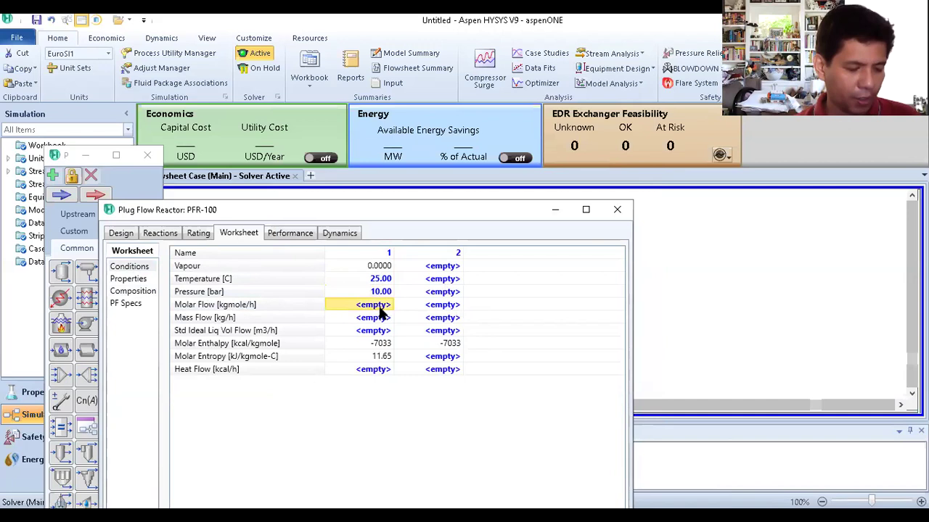
text(1)
key(Return)
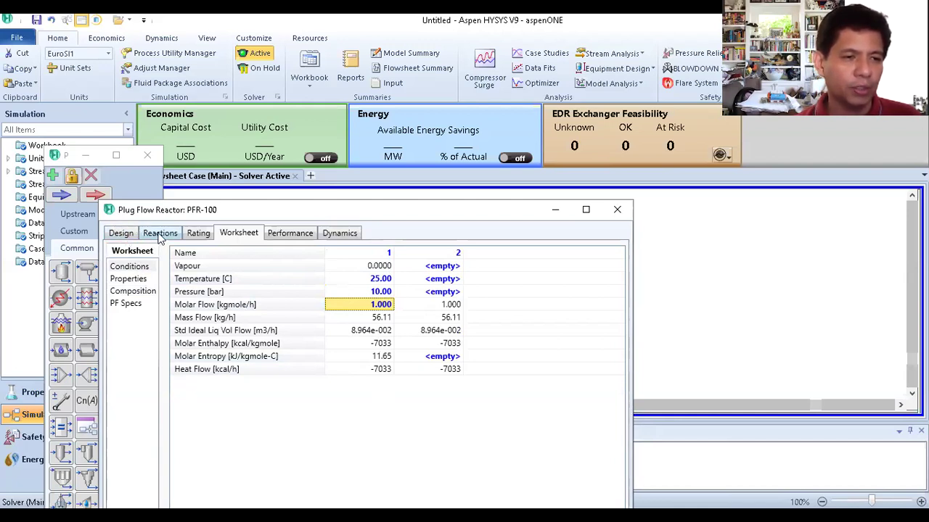
- Assign reaction set Set-1 to the plug flow reactor
click(160, 235)
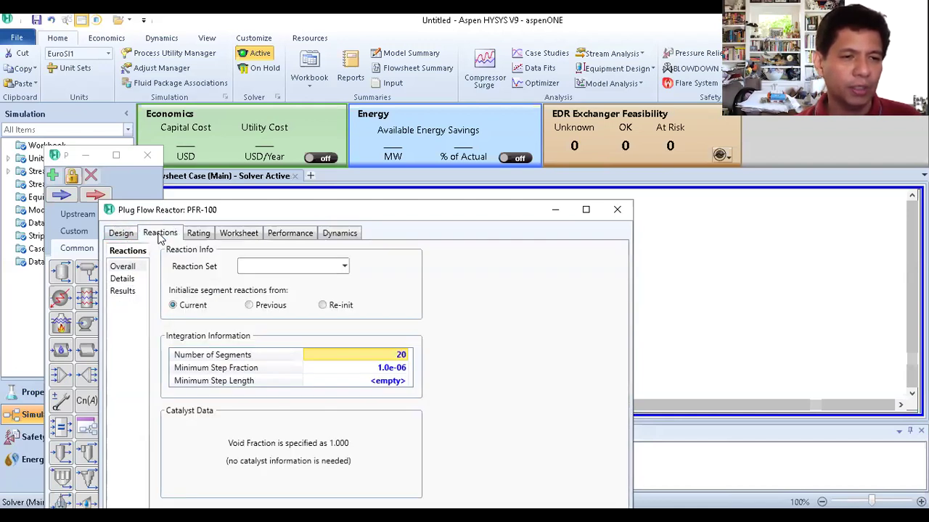
click(345, 266)
click(267, 286)
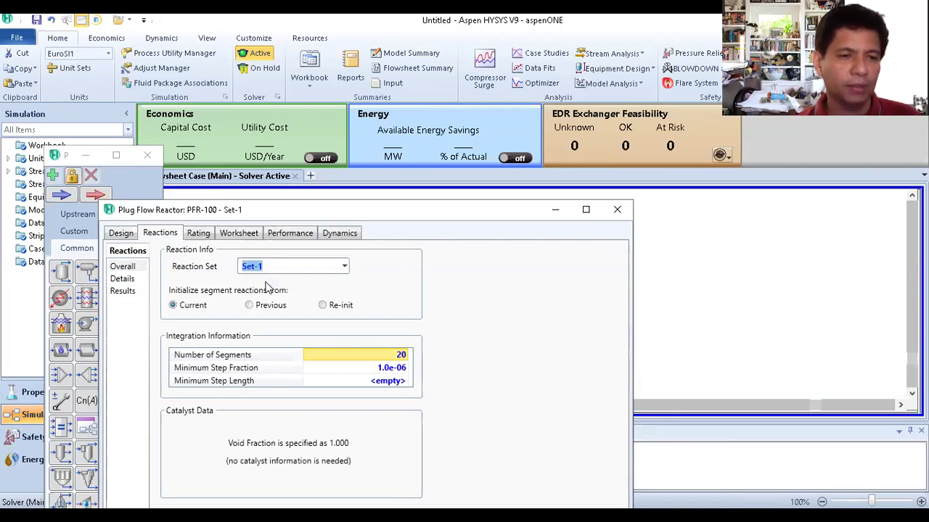
- Specify a user-supplied pressure drop of 0 bar for the plug flow reactor
click(121, 234)
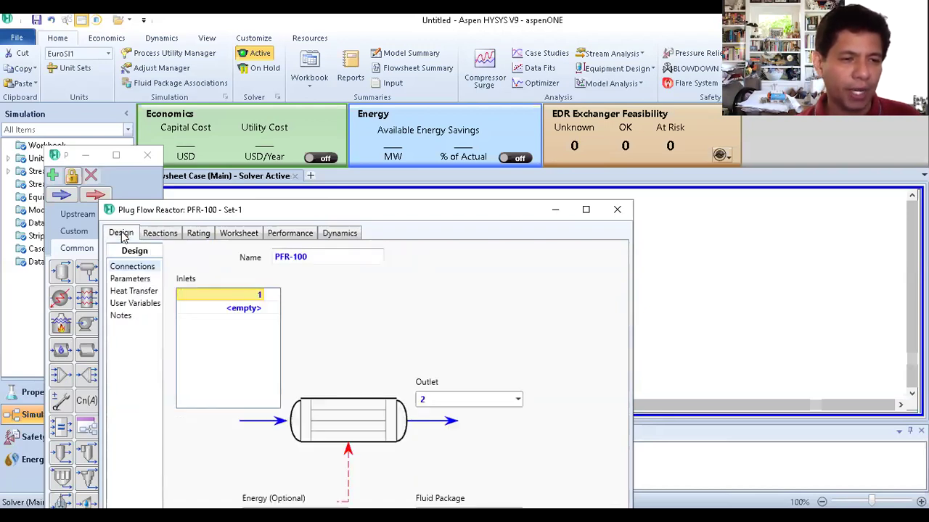
click(121, 280)
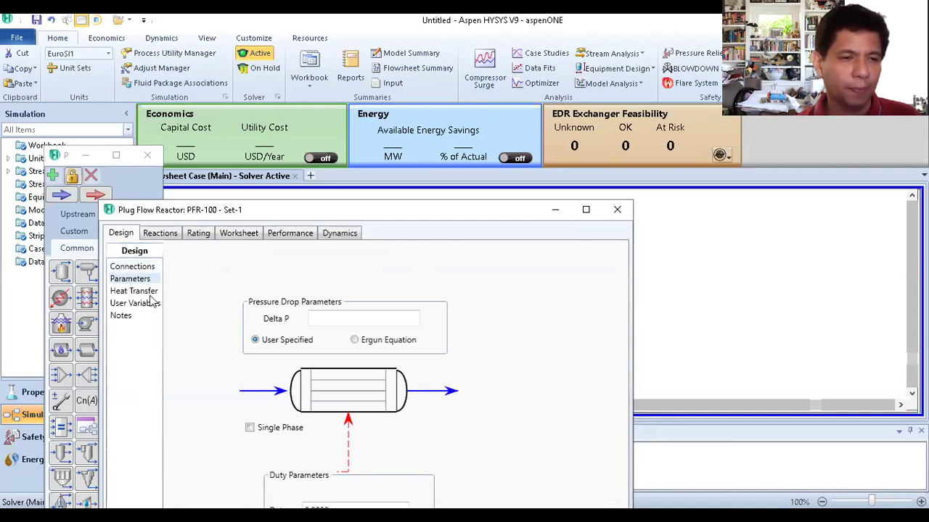
click(338, 320)
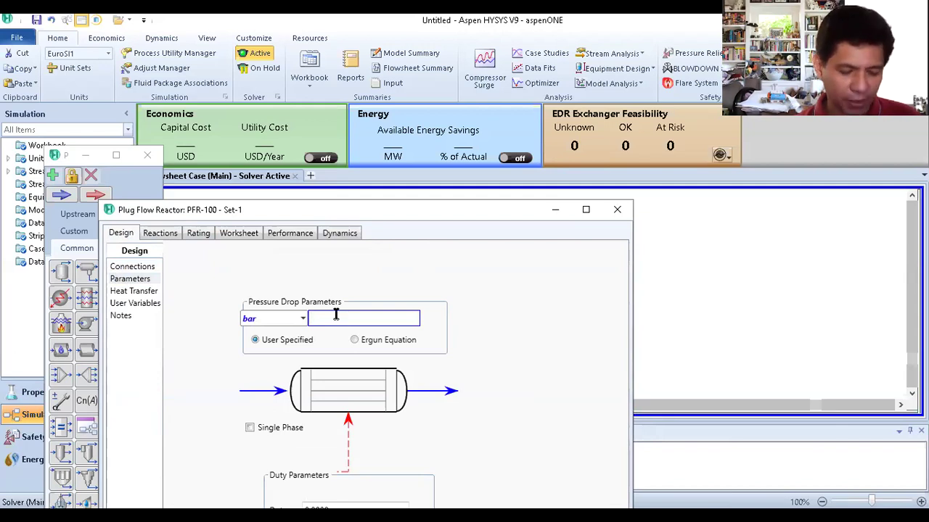
text(0)
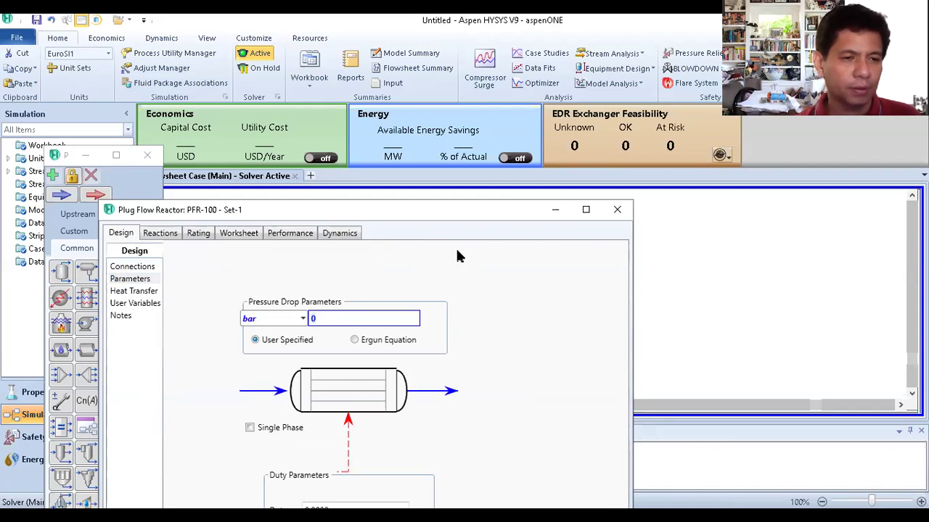
- Size the reactor tube with a diameter of 2 in and a length of 1 m
click(198, 233)
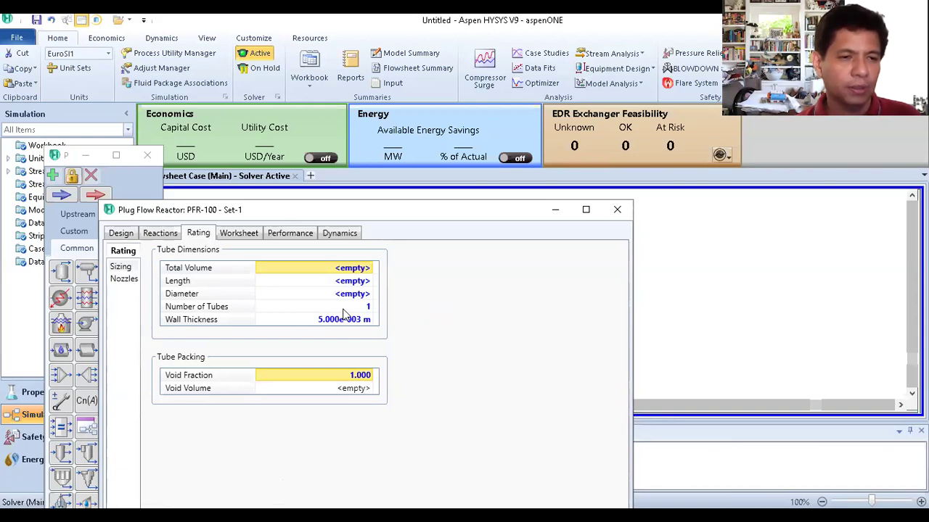
click(365, 295)
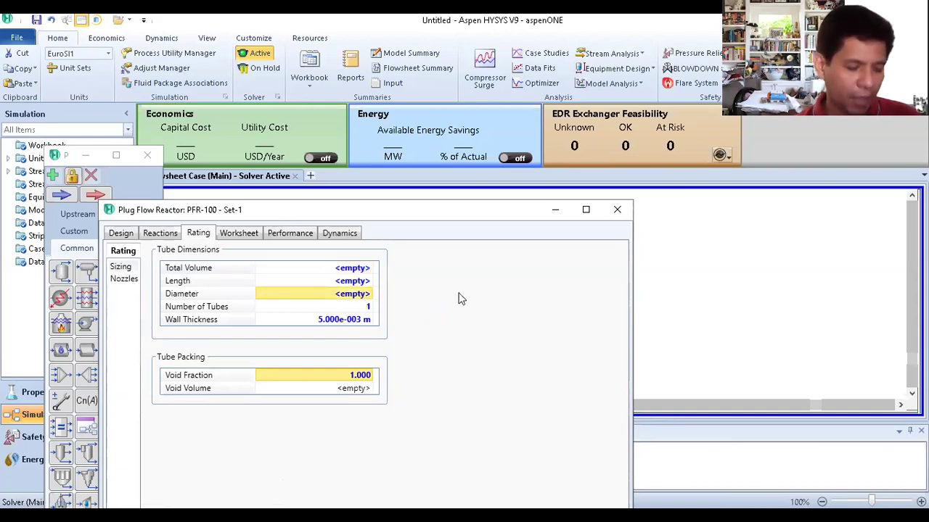
text(2)
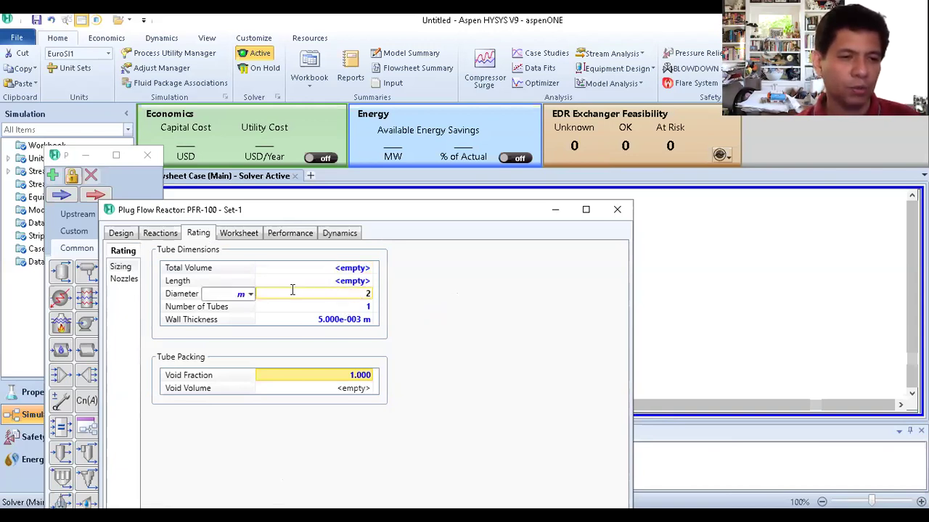
click(251, 293)
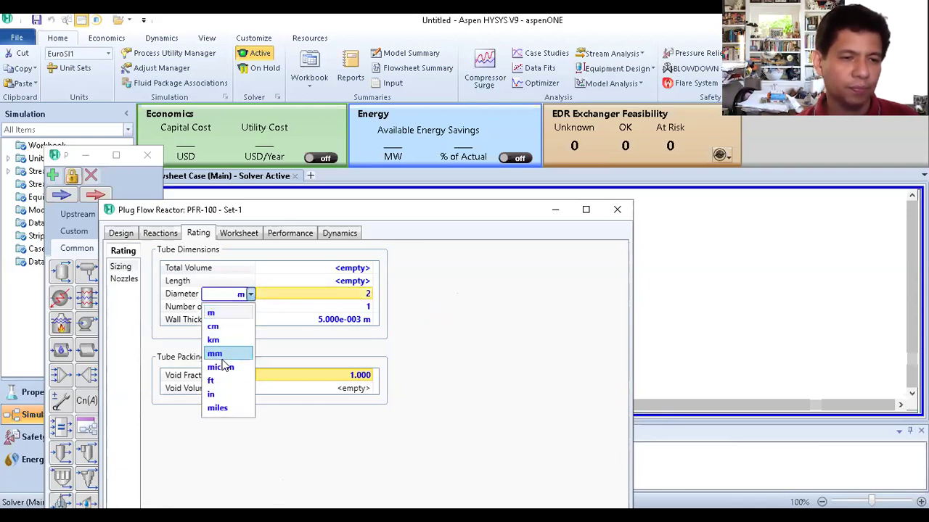
click(212, 394)
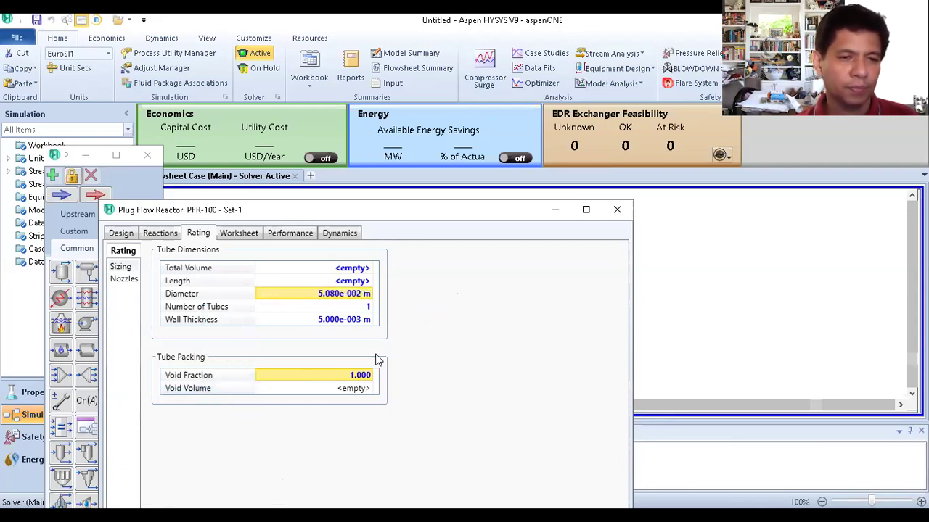
click(354, 283)
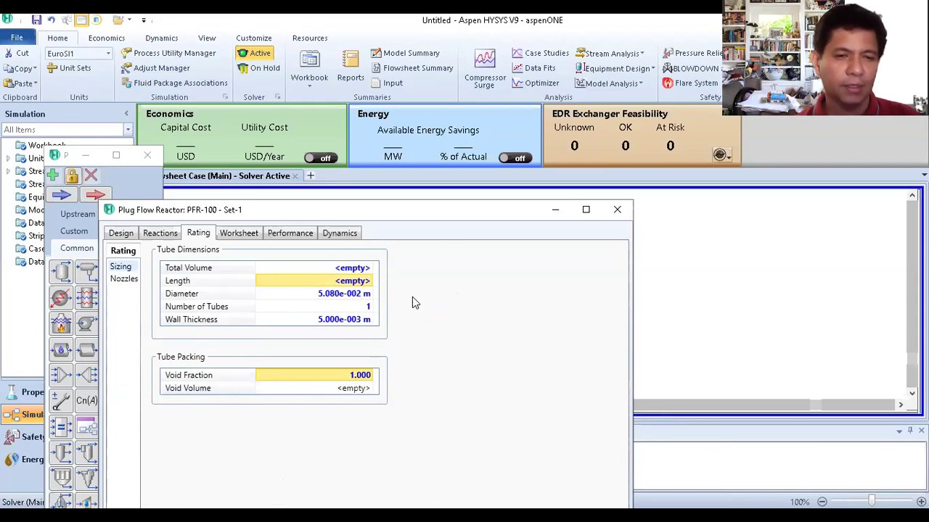
text(1)
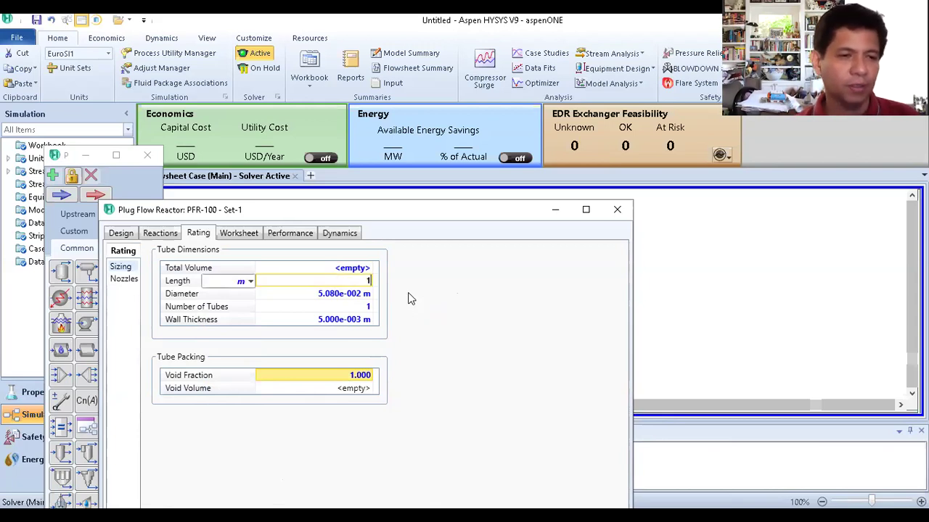
key(Return)
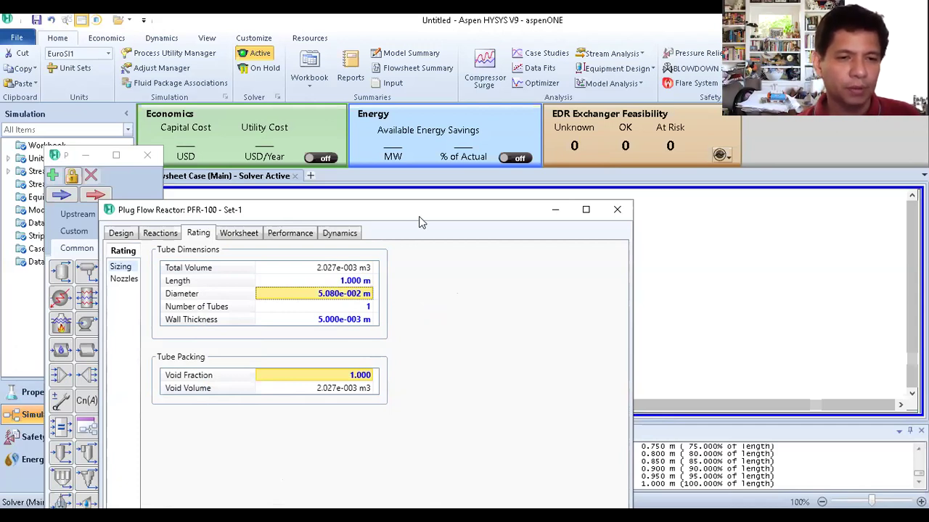
- Review the conditions and composition of streams 1 and 2 in the reactor's worksheet and close the reactor window
drag(418, 207, 404, 88)
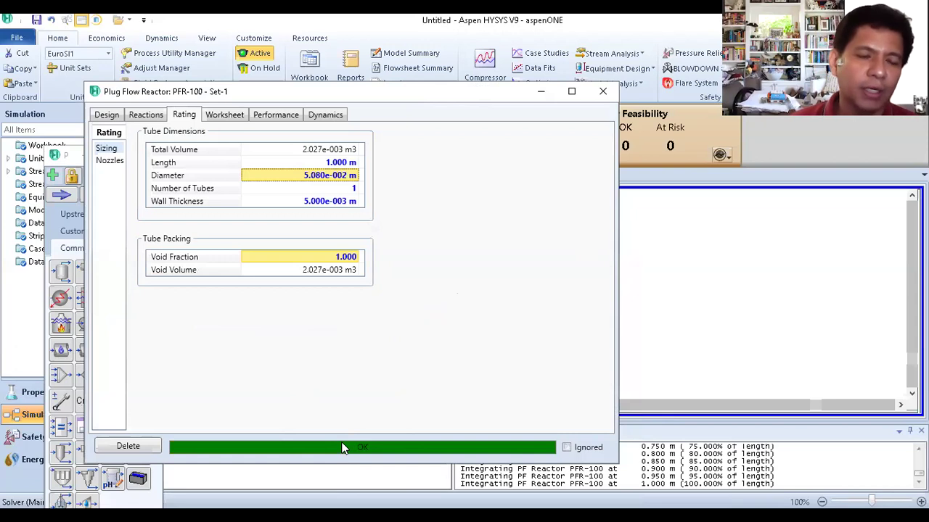
click(227, 119)
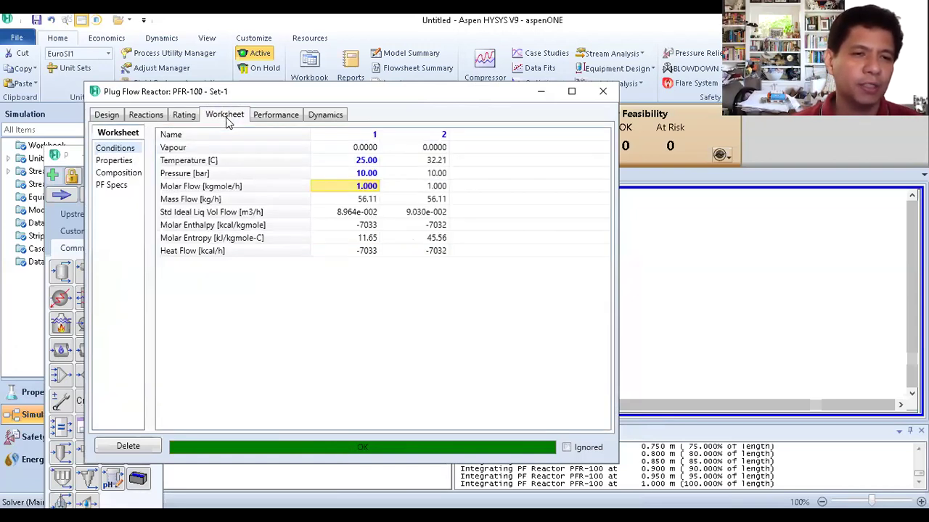
click(120, 173)
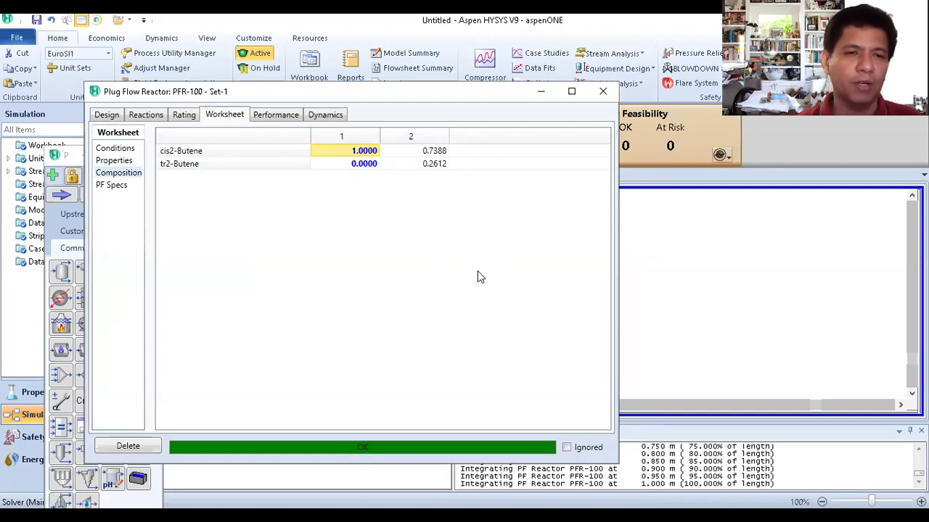
click(603, 92)
click(650, 291)
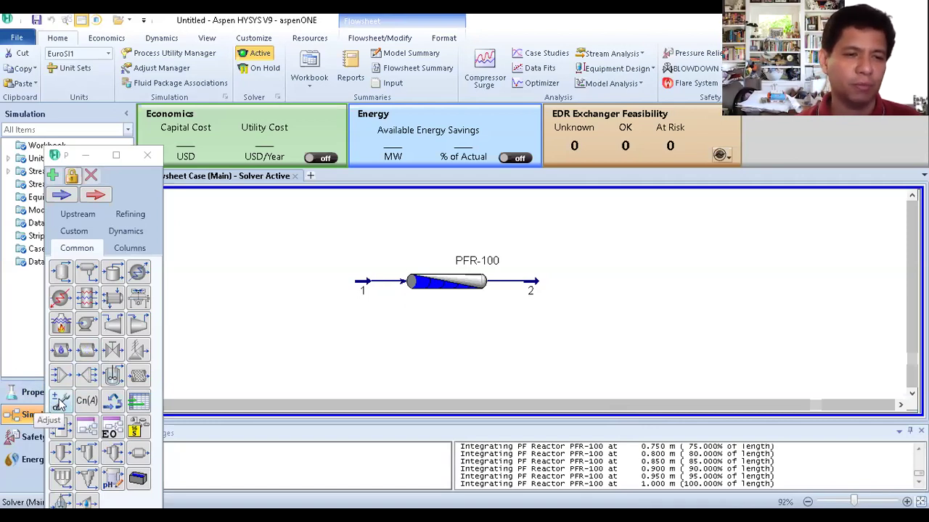
- Place an Adjust operation on the flowsheet below the plug flow reactor and open its properties
drag(61, 405, 429, 345)
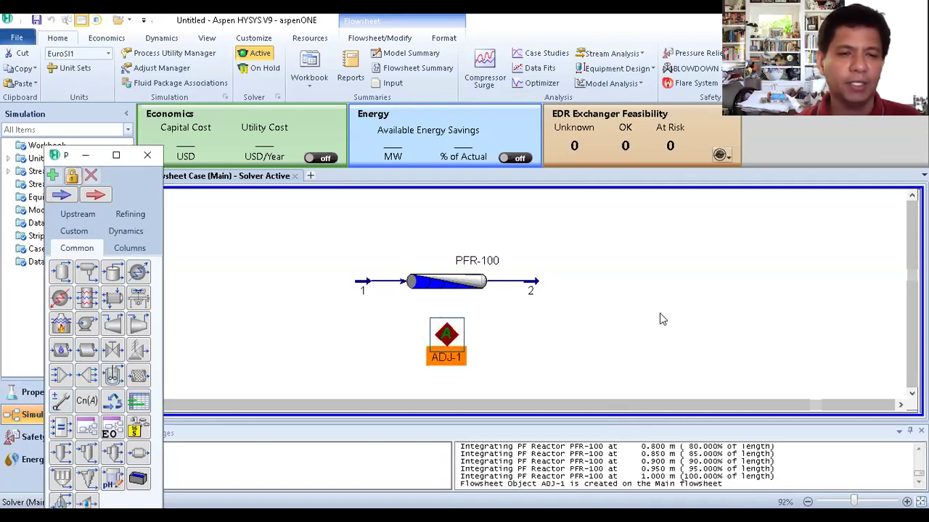
click(668, 316)
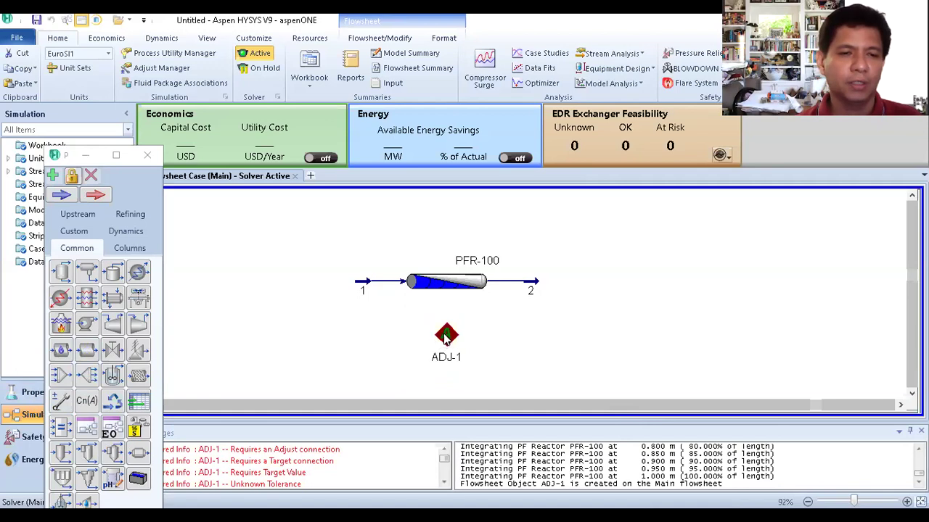
click(446, 336)
double_click(446, 336)
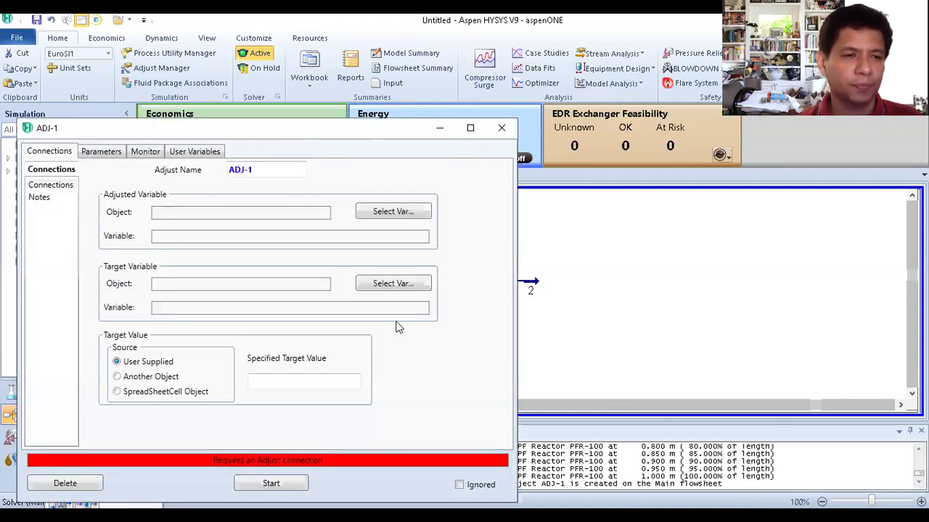
- Select the Tube Length of PFR-100 as the adjusted variable of the Adjust operation
click(393, 215)
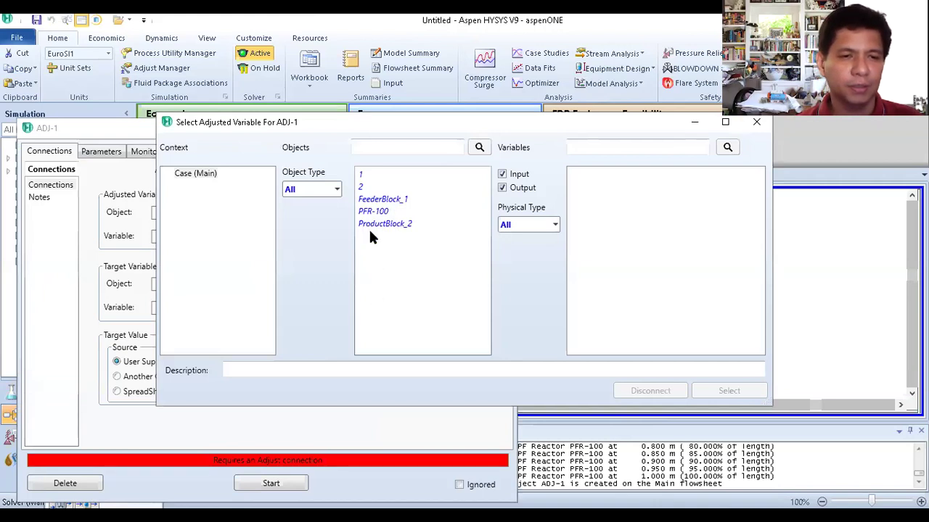
click(374, 212)
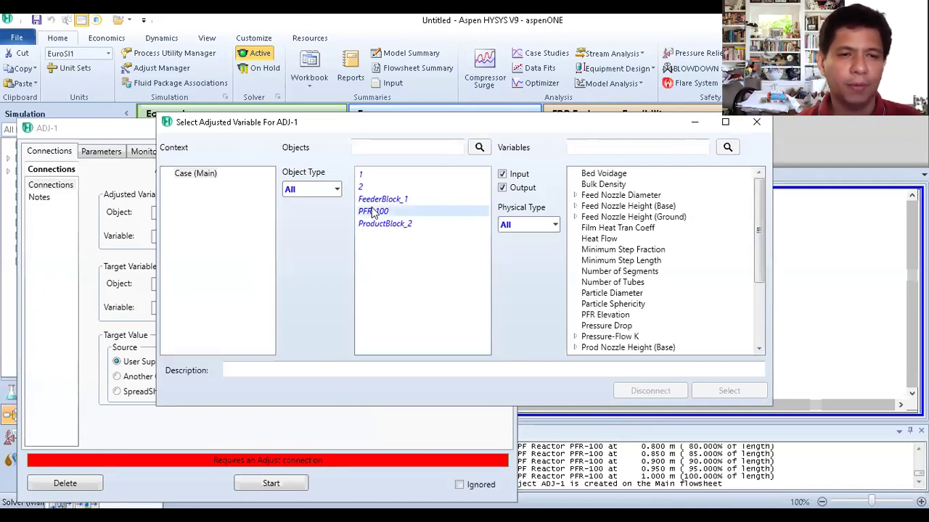
drag(758, 204, 760, 270)
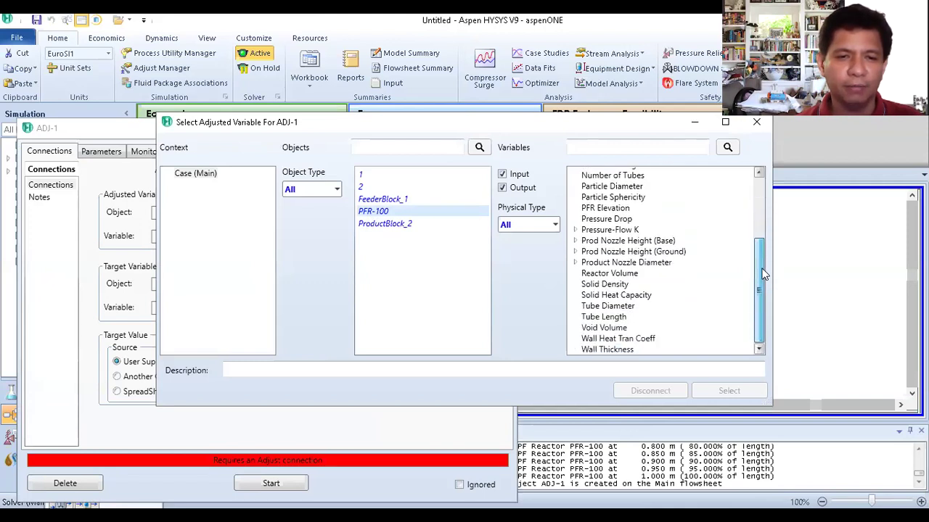
click(616, 317)
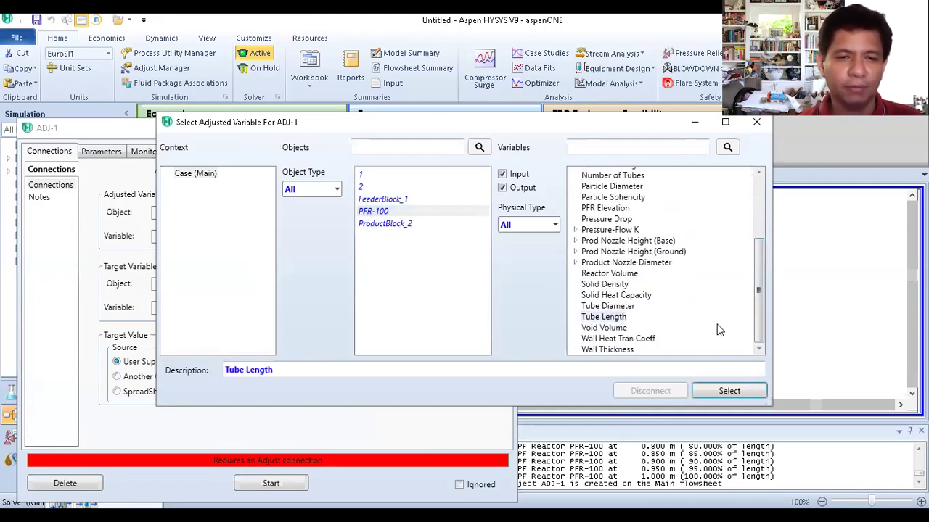
click(729, 391)
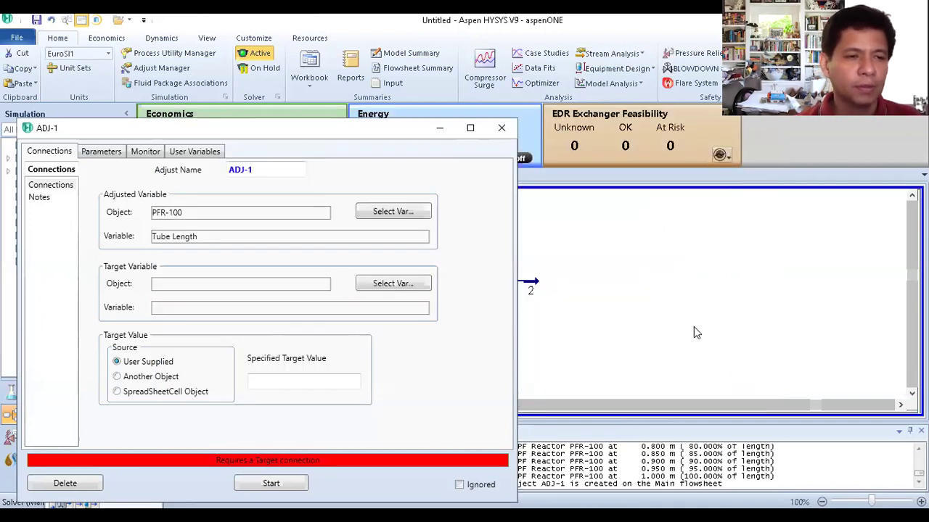
- Select Act. % Cnv._1 of PFR-100 as the target variable of the Adjust operation
click(413, 285)
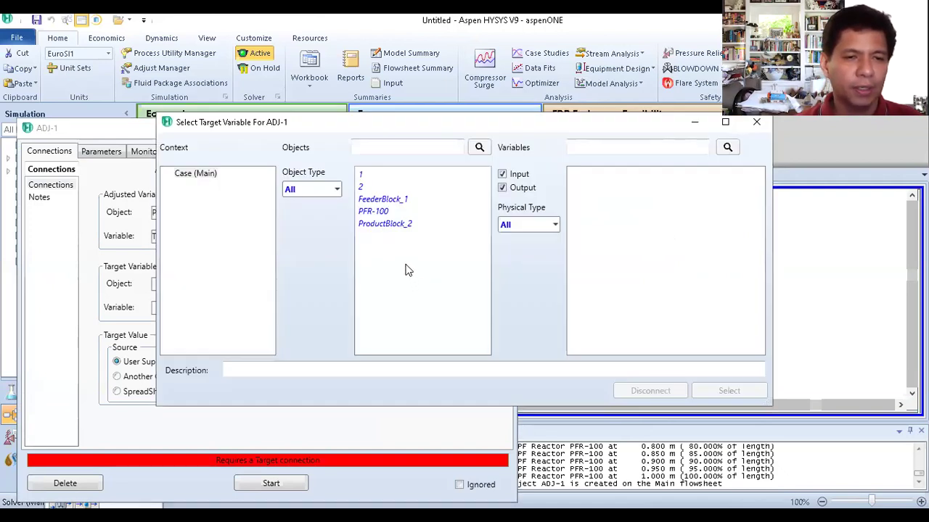
click(381, 211)
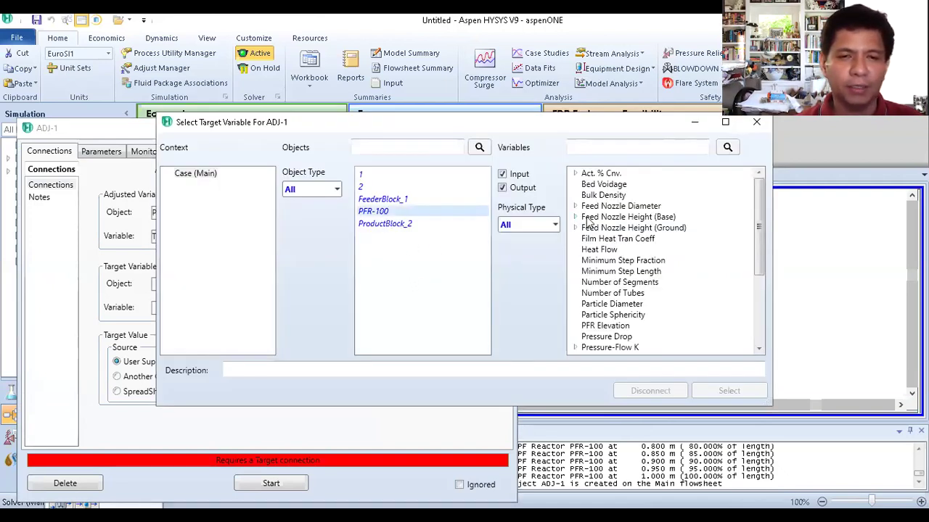
click(617, 175)
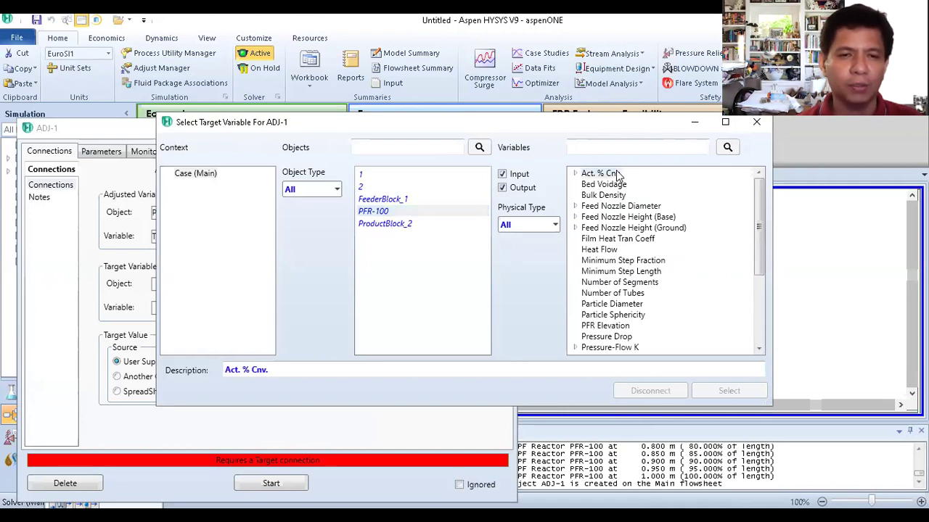
double_click(617, 175)
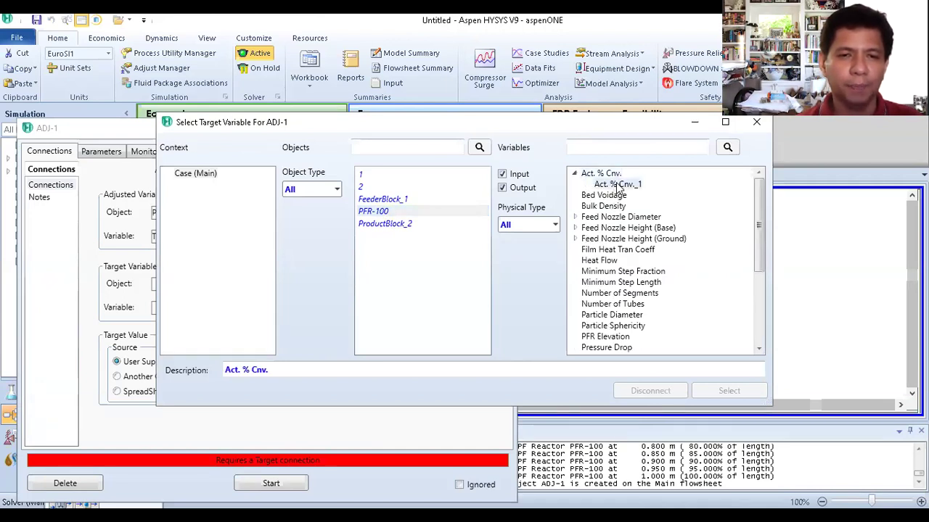
click(617, 184)
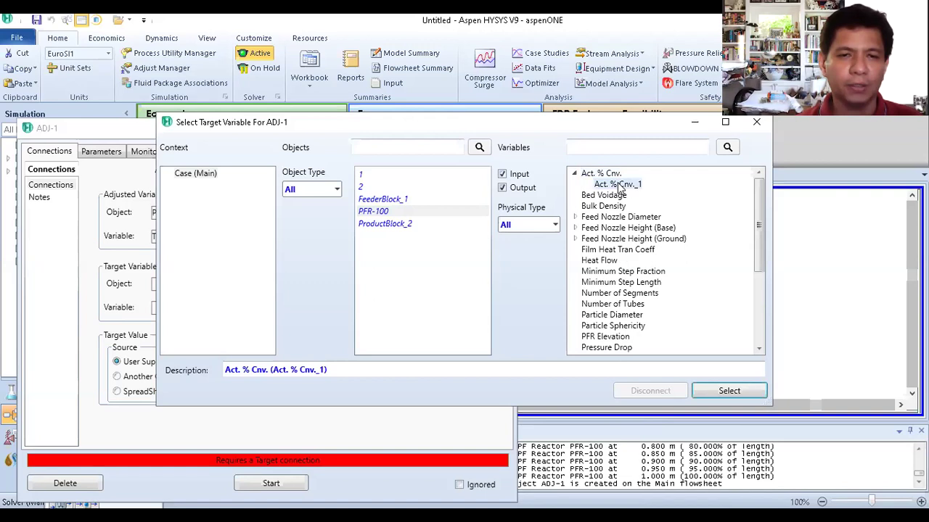
click(730, 391)
- Set the user-supplied target value of the Adjust operation to 90
click(297, 381)
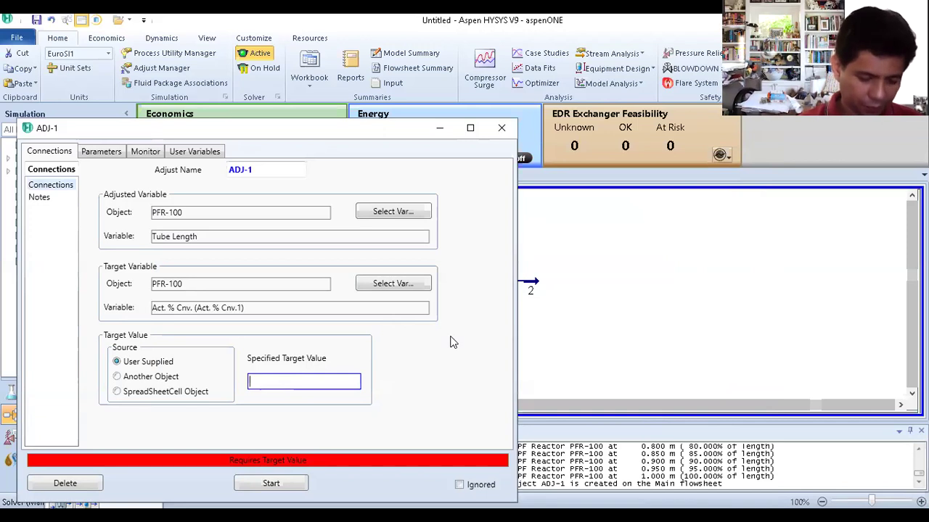
text(90)
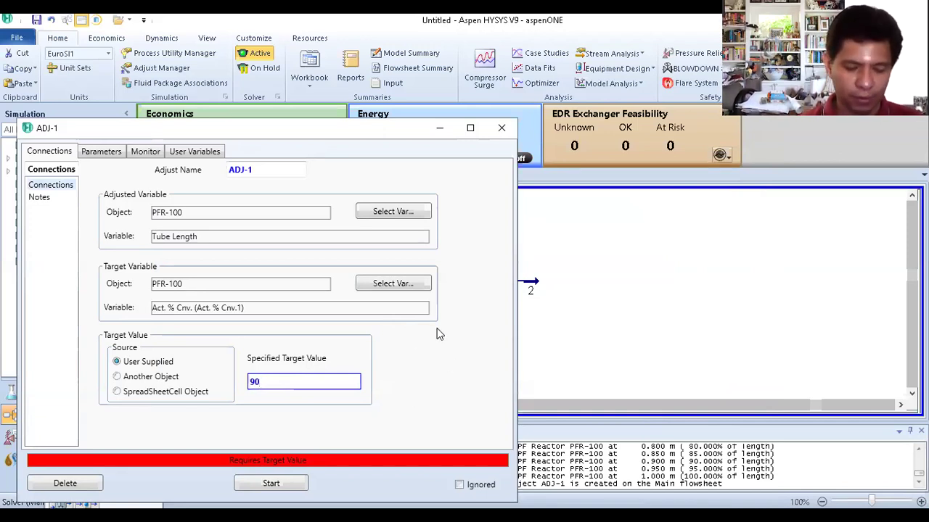
key(Return)
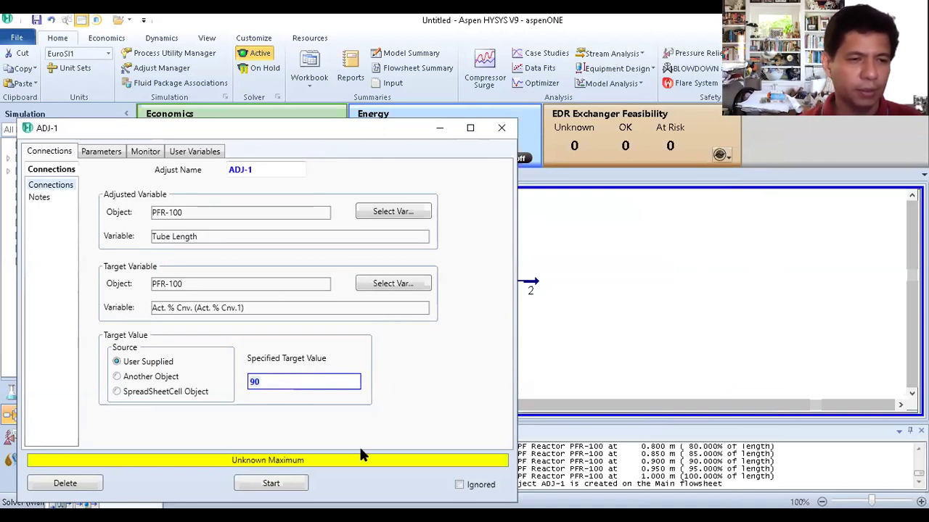
- Set the Adjust operation's maximum iterations to 1000, start its solution and close its properties
click(93, 155)
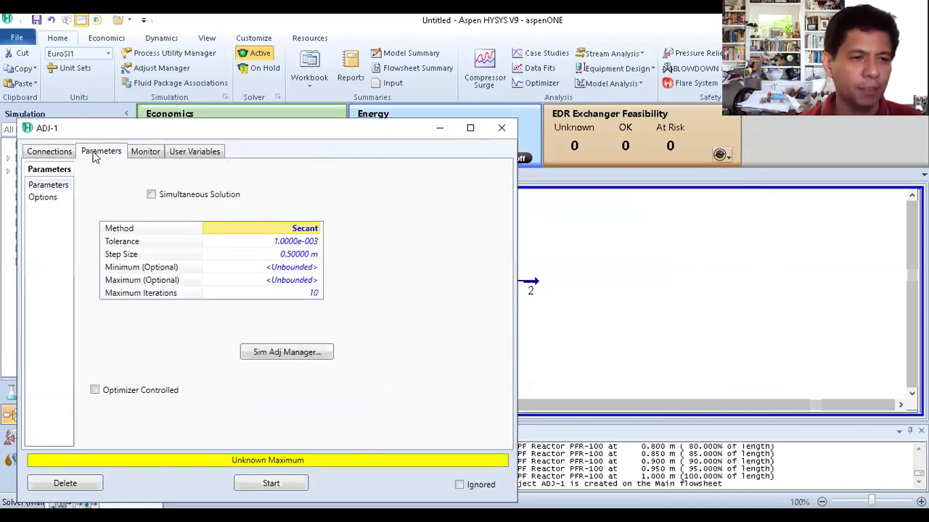
click(314, 293)
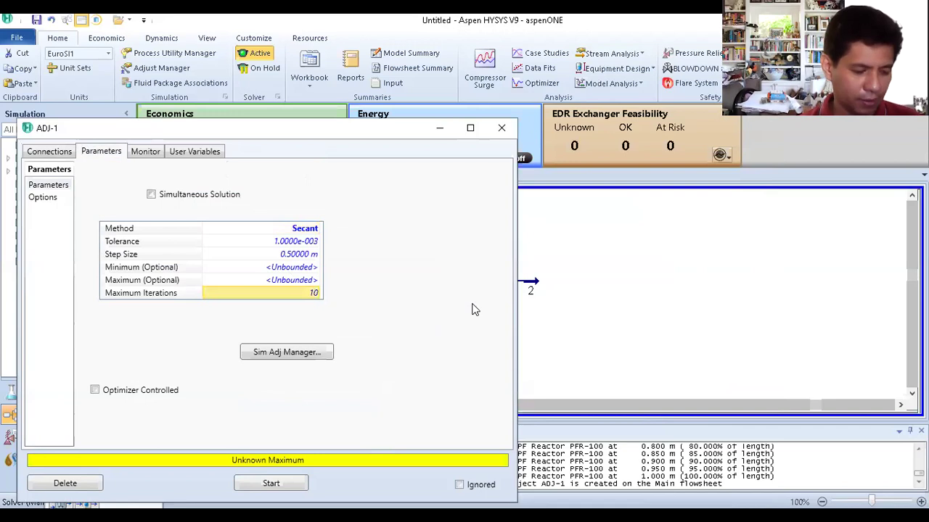
text(1000)
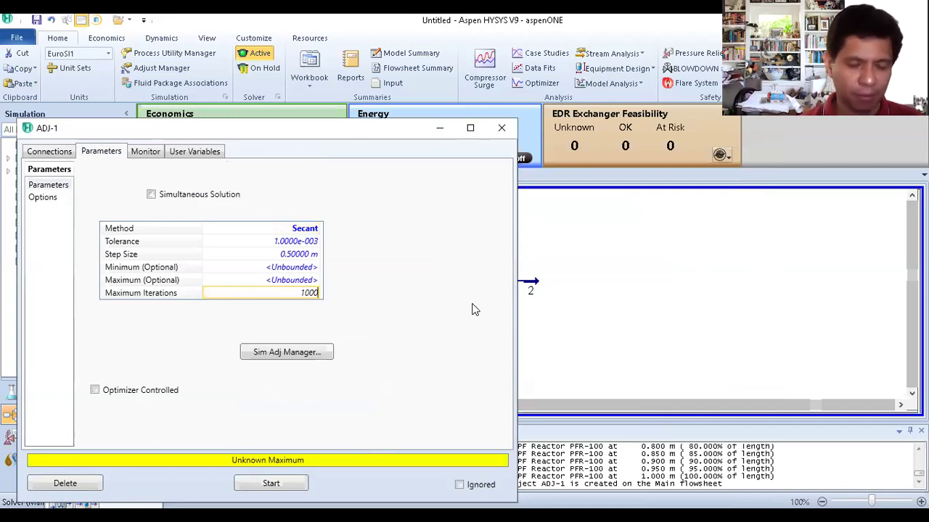
key(Return)
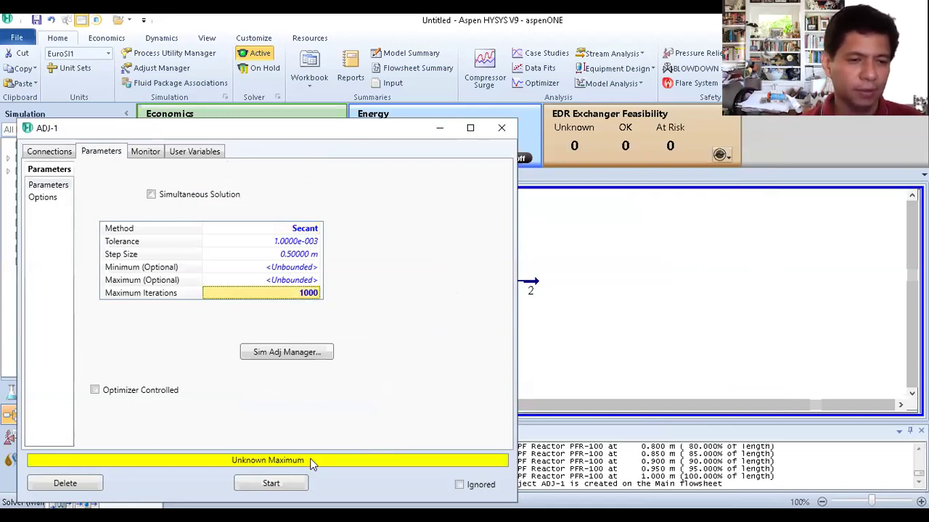
click(271, 484)
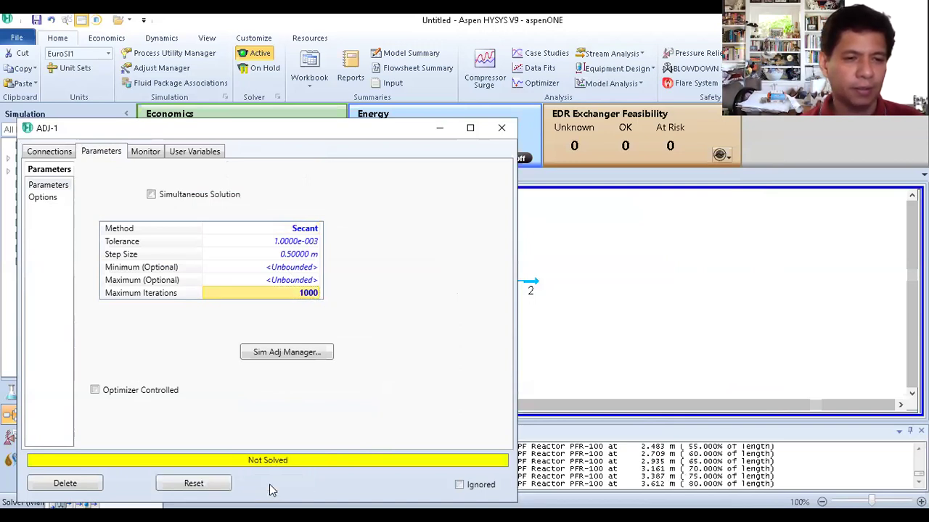
click(501, 127)
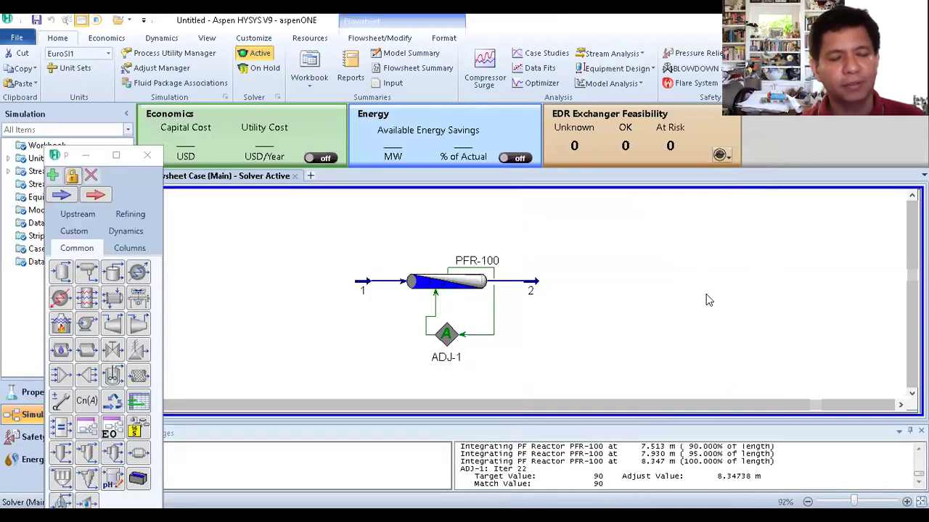
- Open the properties of PFR-100 and examine the tube dimensions in its rating data
mouse_move(444, 287)
drag(444, 288, 448, 292)
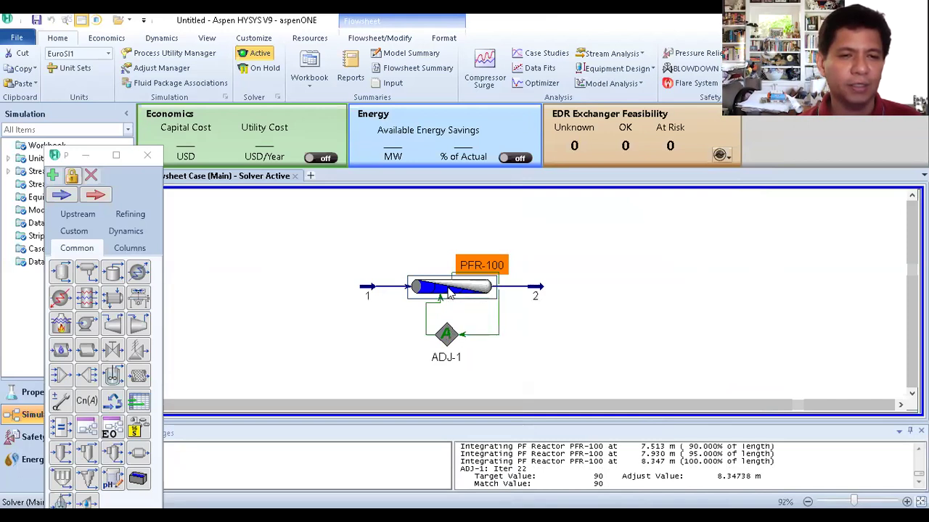
double_click(450, 292)
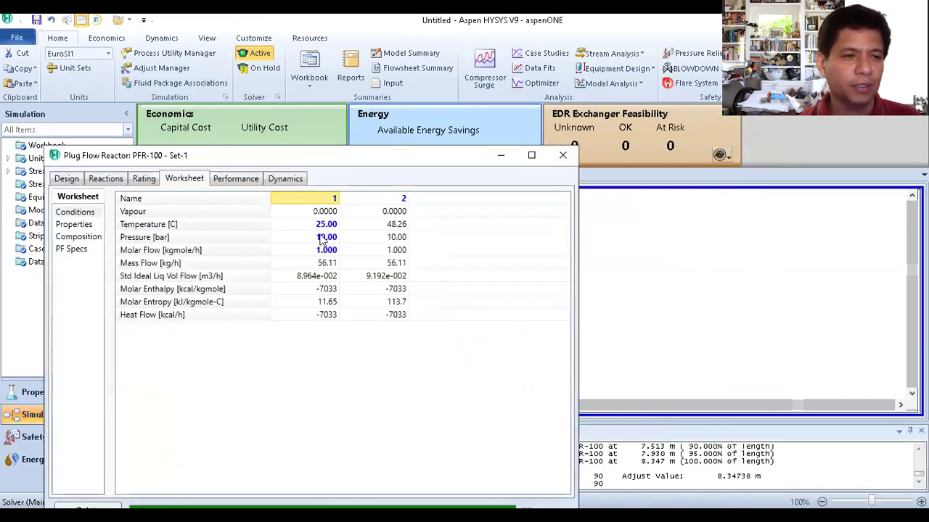
click(146, 179)
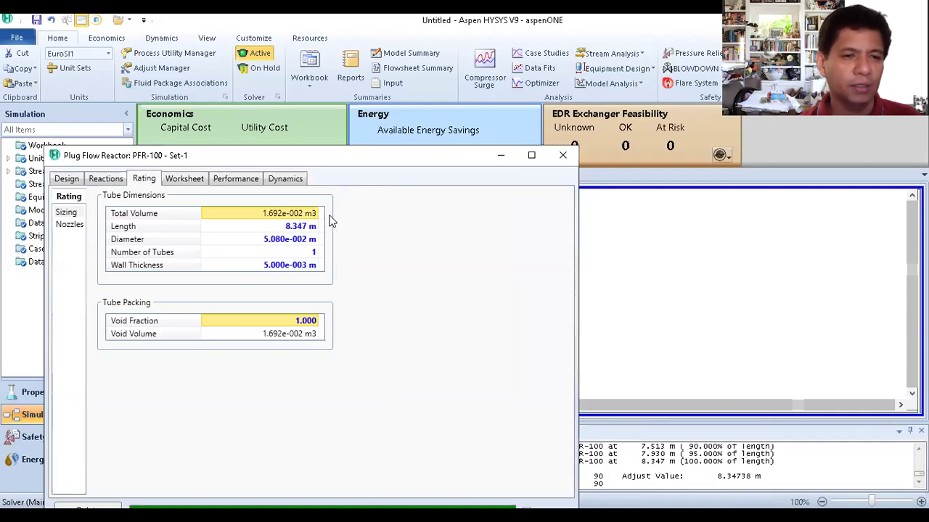